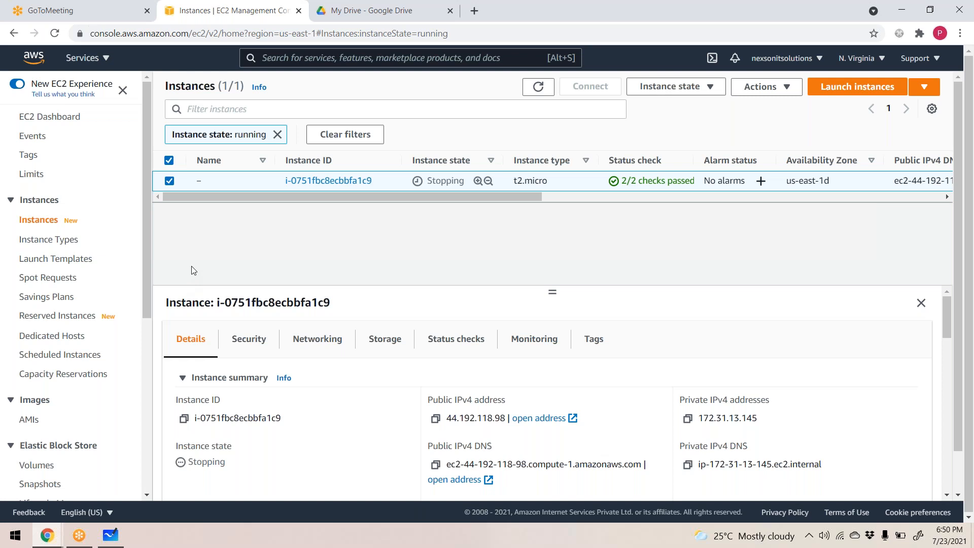
Start launching a new instance, search the machine images for "windows", and select Microsoft Windows Server 2019 Base.
click(888, 94)
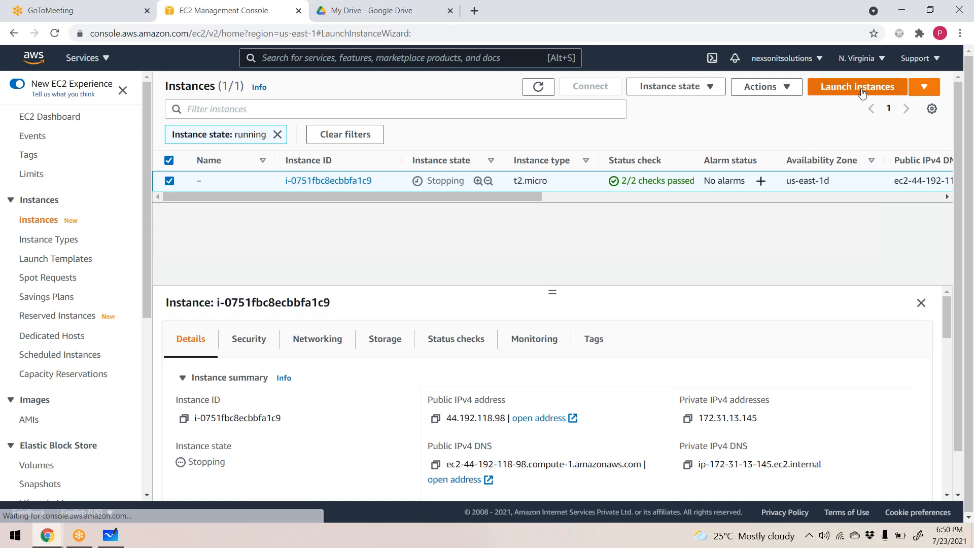
click(252, 169)
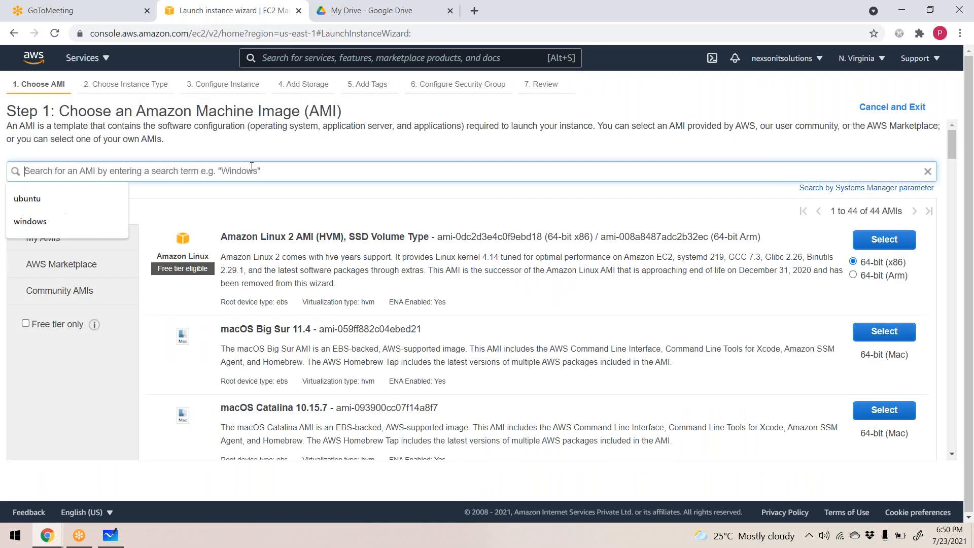
text(windows)
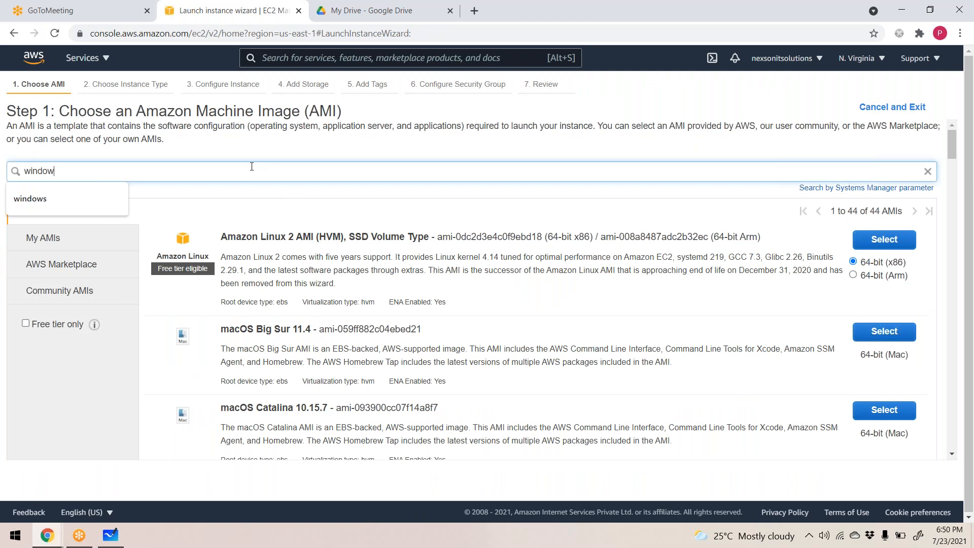
key(Return)
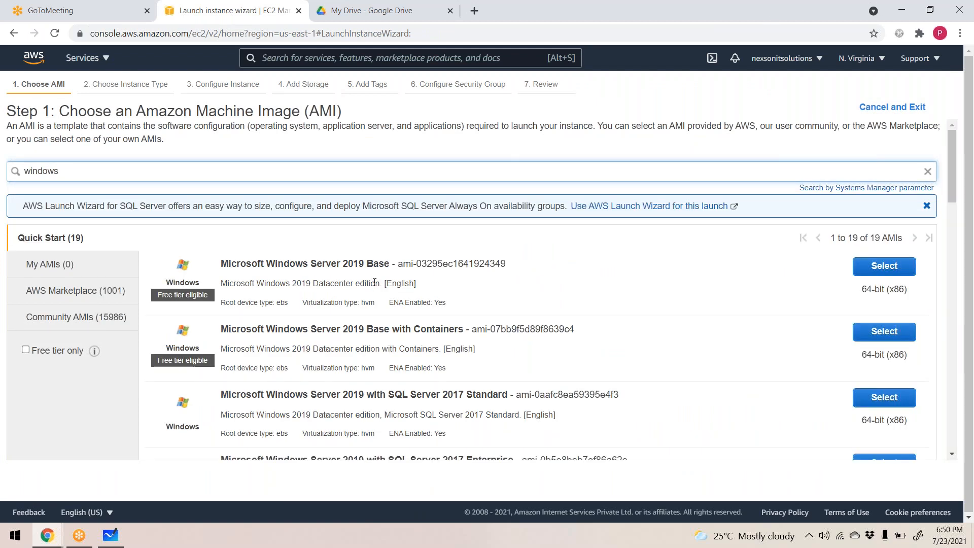
scroll(375, 282, down, 1)
drag(231, 200, 346, 205)
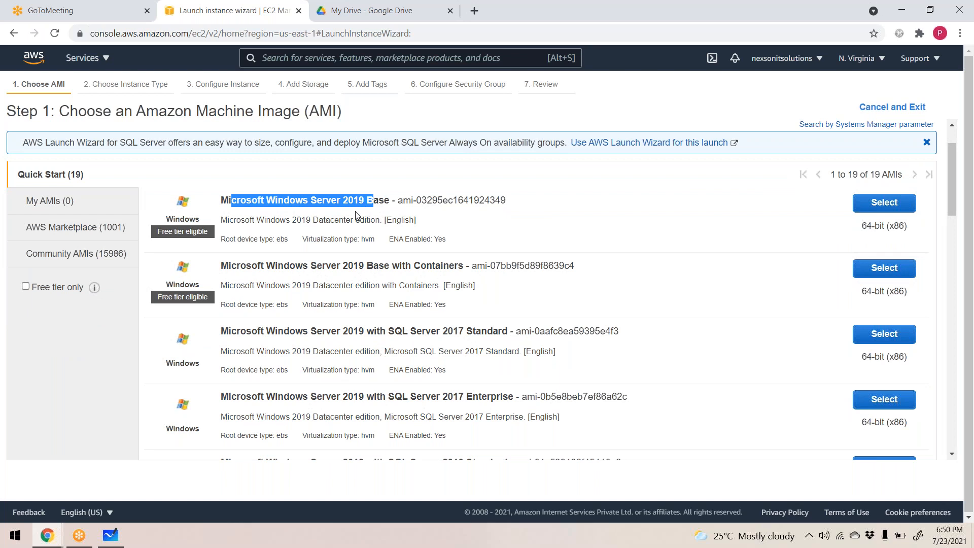
drag(159, 231, 342, 201)
click(891, 205)
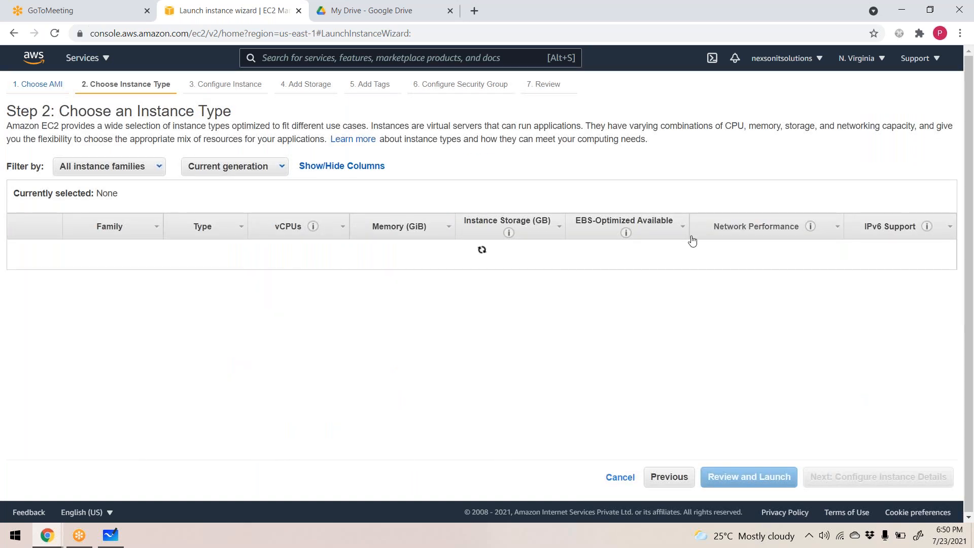
Accept the t2.micro instance type, the default instance details and the 30 GiB root volume, proceeding to the tags stage.
drag(75, 279, 317, 282)
scroll(857, 441, down, 3)
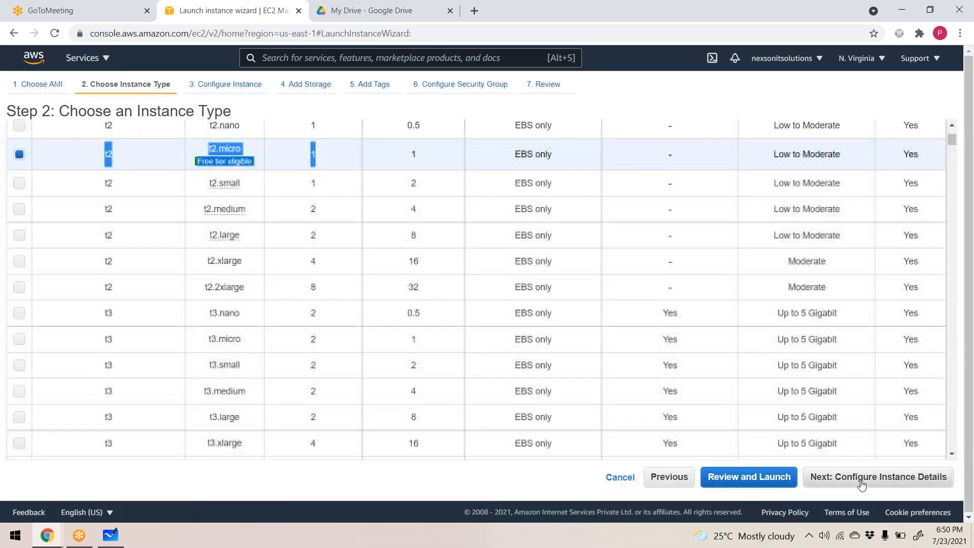
click(860, 482)
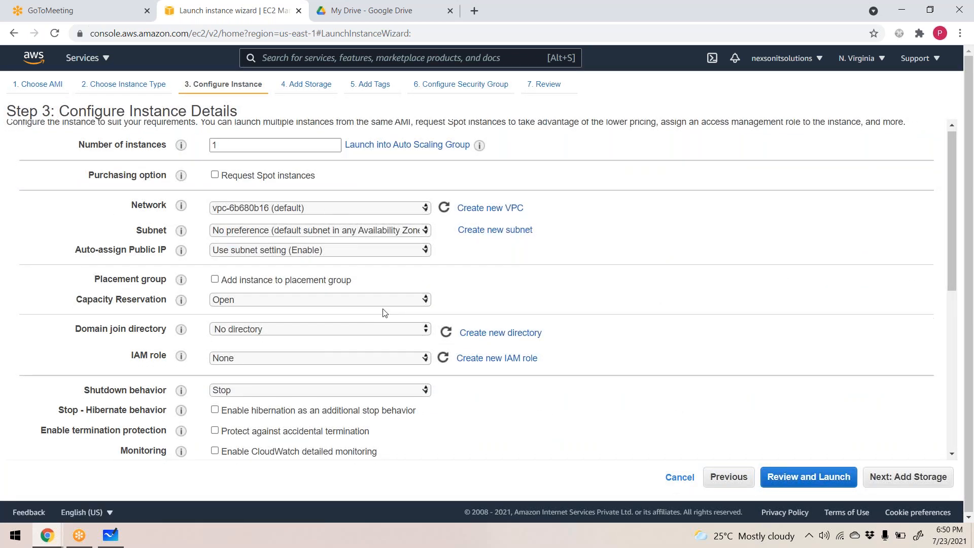
scroll(384, 313, down, 10)
click(900, 476)
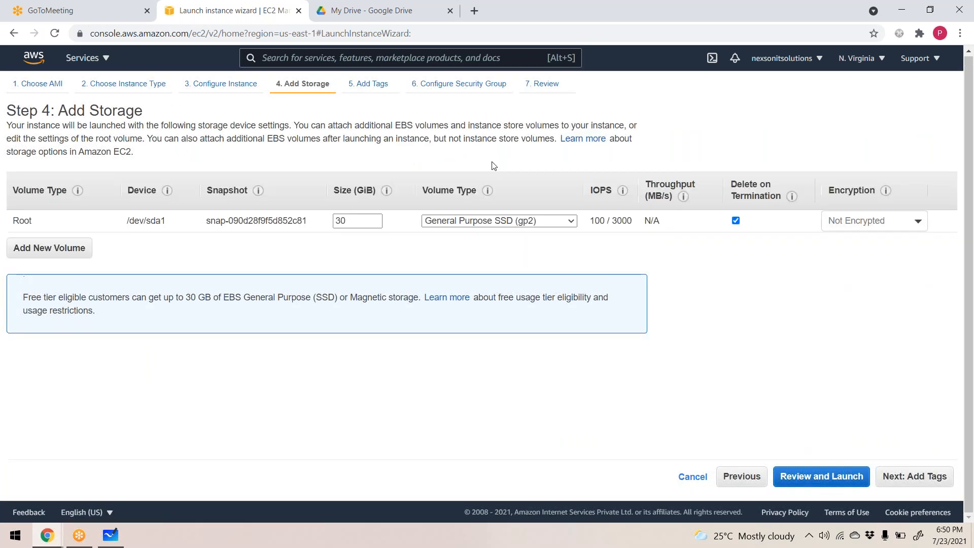
double_click(349, 219)
click(911, 480)
Add a tag with the key Name and the value WinodowsServer2019.
click(28, 296)
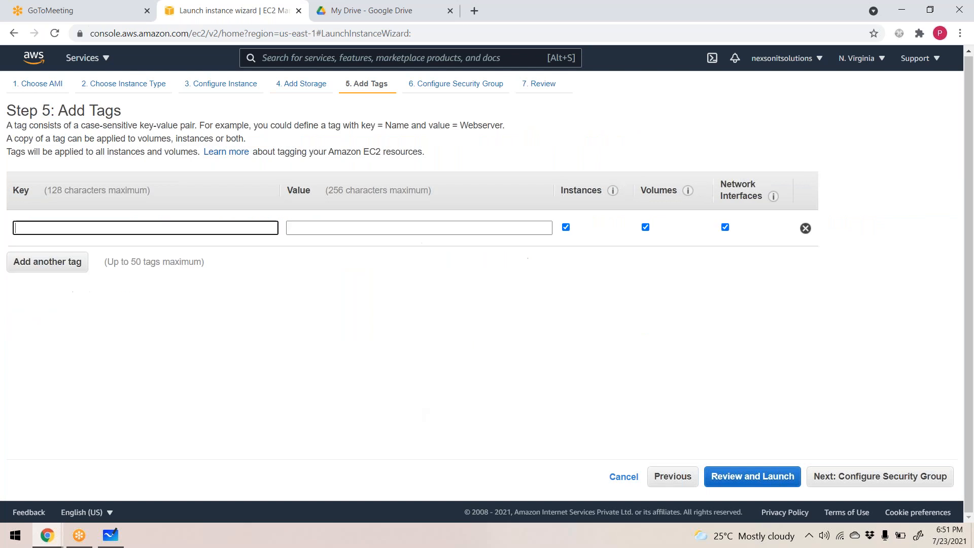
text(Name)
key(Tab)
text(Winodow)
key(BackSpace)
key(BackSpace)
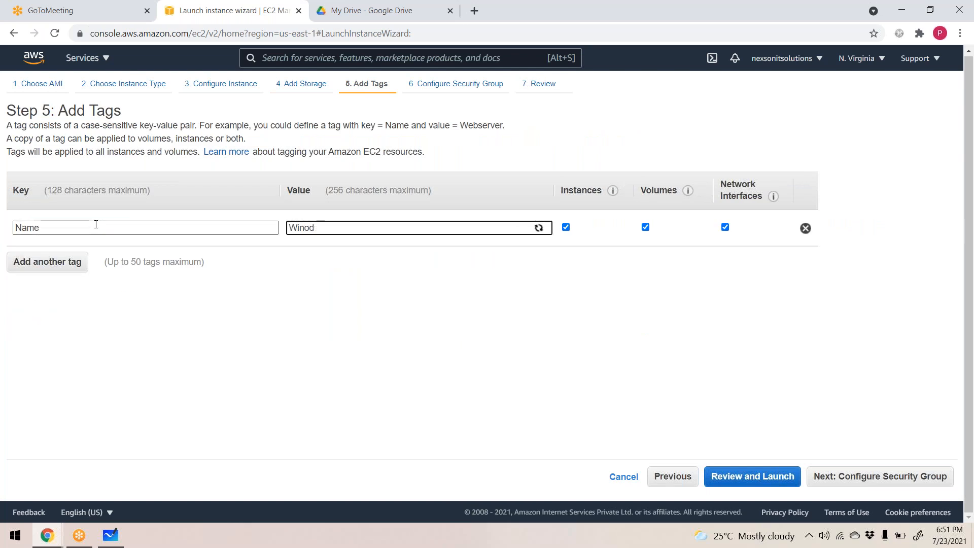
text(owsServ)
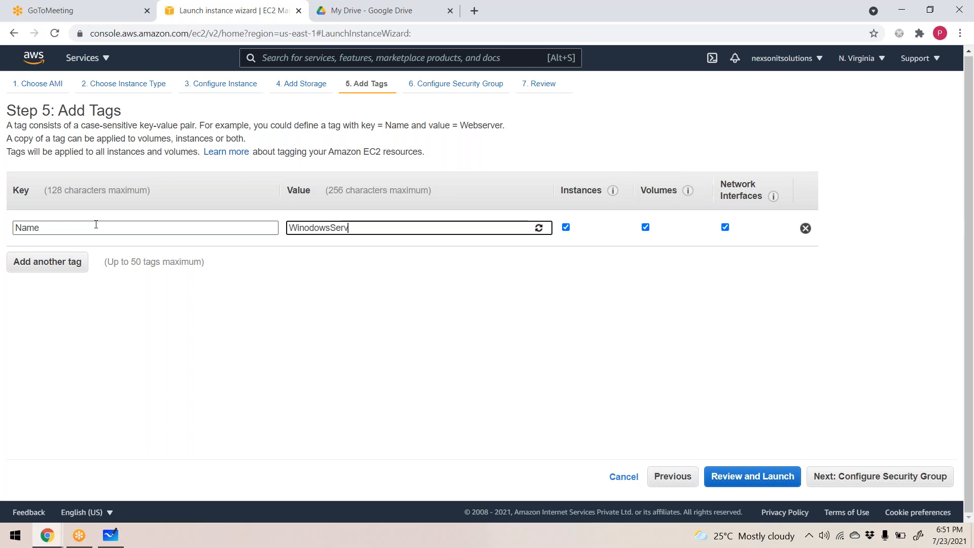
text(er2019)
click(369, 224)
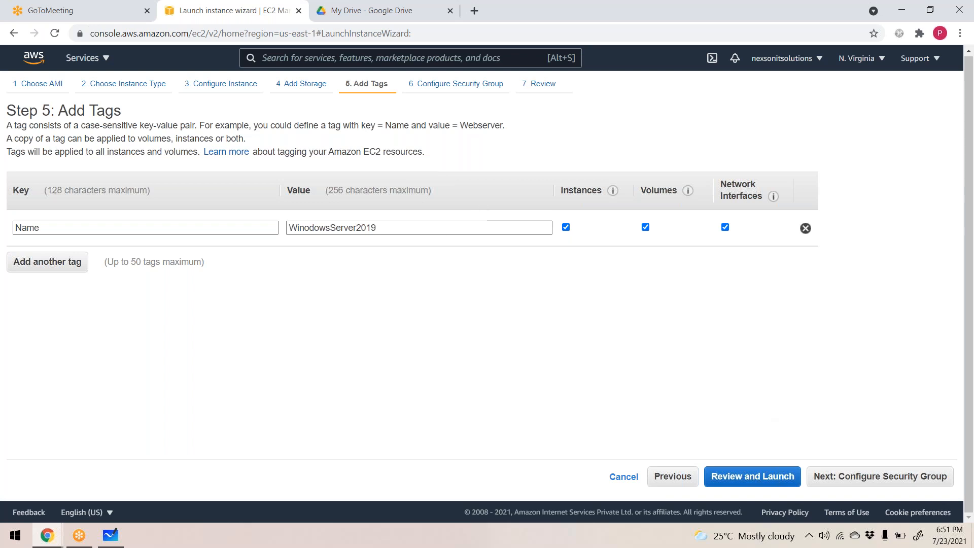
Accept the default new security group with its RDP rule, review the instance settings and proceed to launch.
click(860, 478)
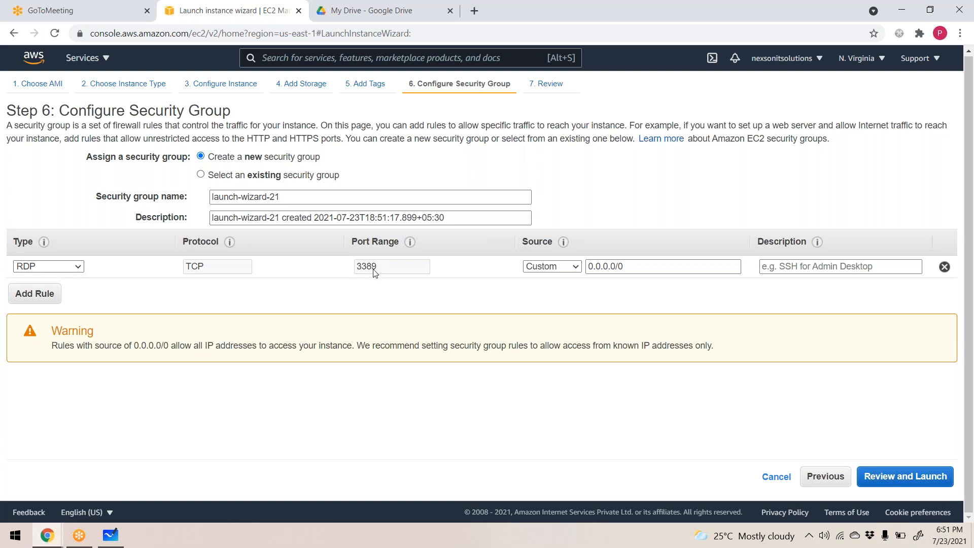
click(876, 487)
scroll(608, 436, down, 3)
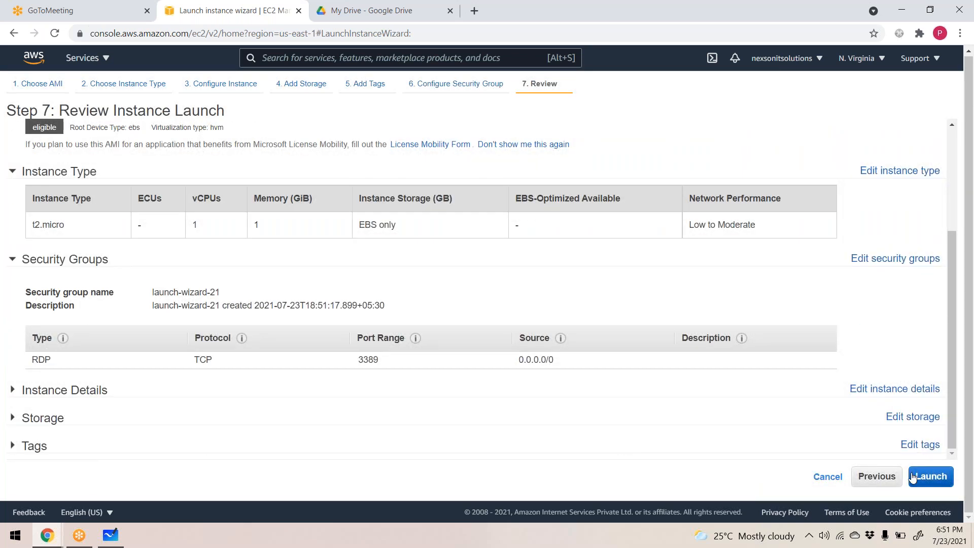
click(930, 475)
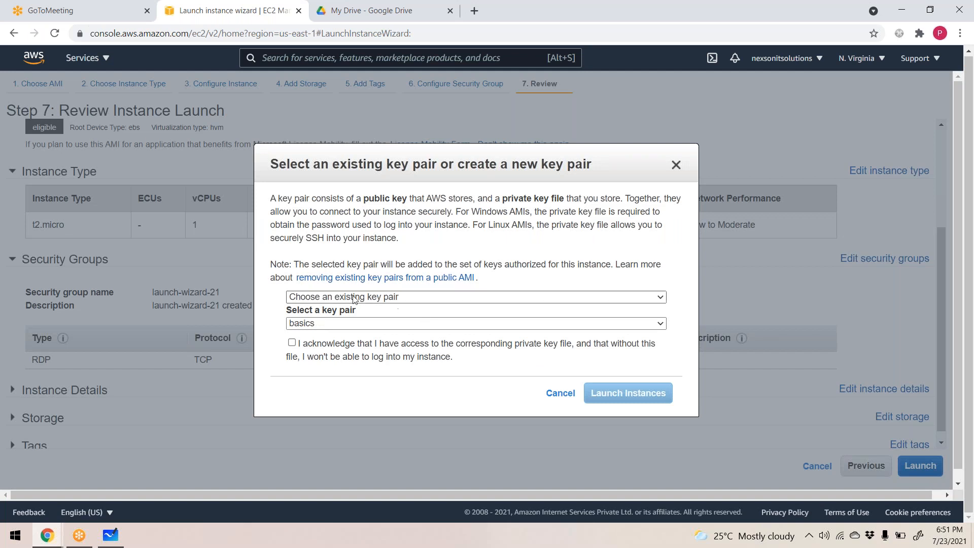
Create a new key pair named windowsiis and download its private key file.
click(383, 298)
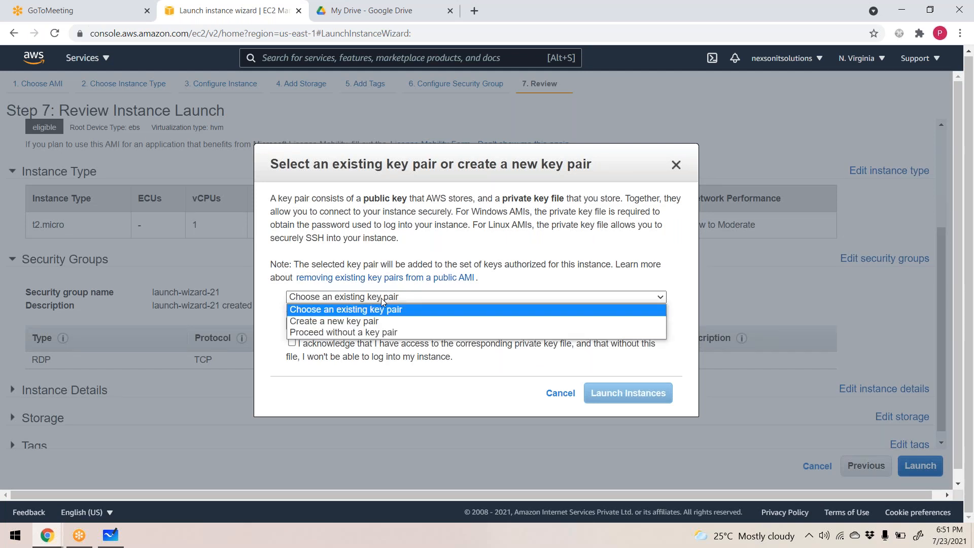
click(349, 322)
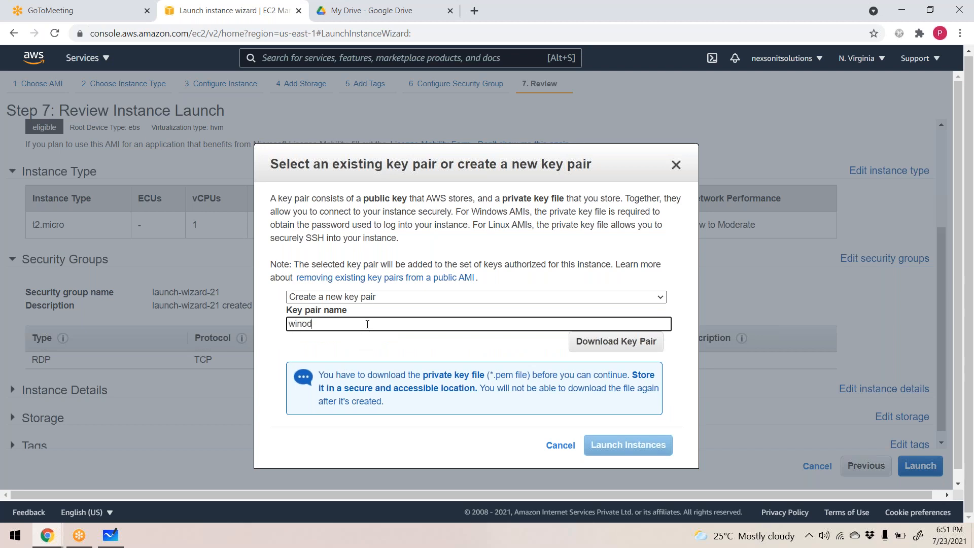
text(winodw)
key(BackSpace)
key(BackSpace)
key(BackSpace)
click(615, 344)
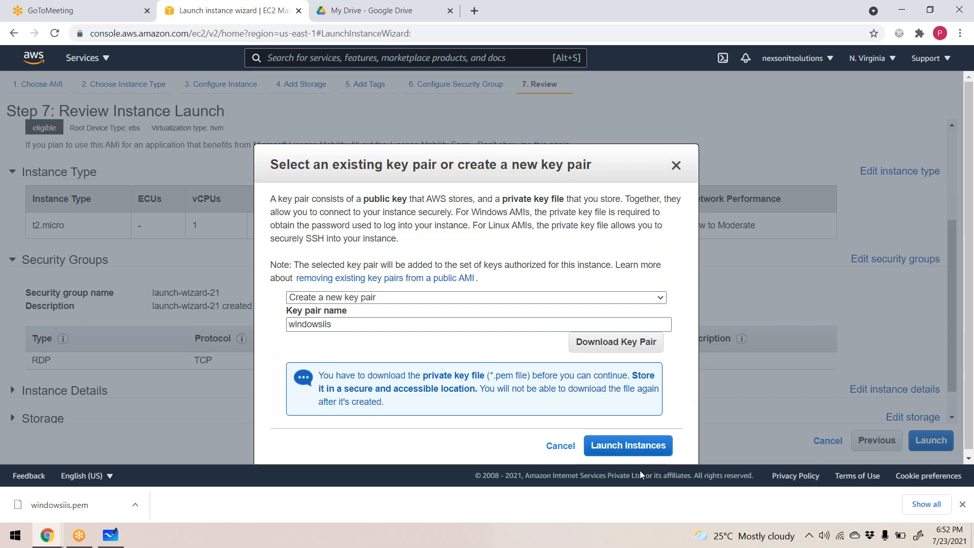
Launch the instance with the new key pair and open the list of instances.
click(621, 448)
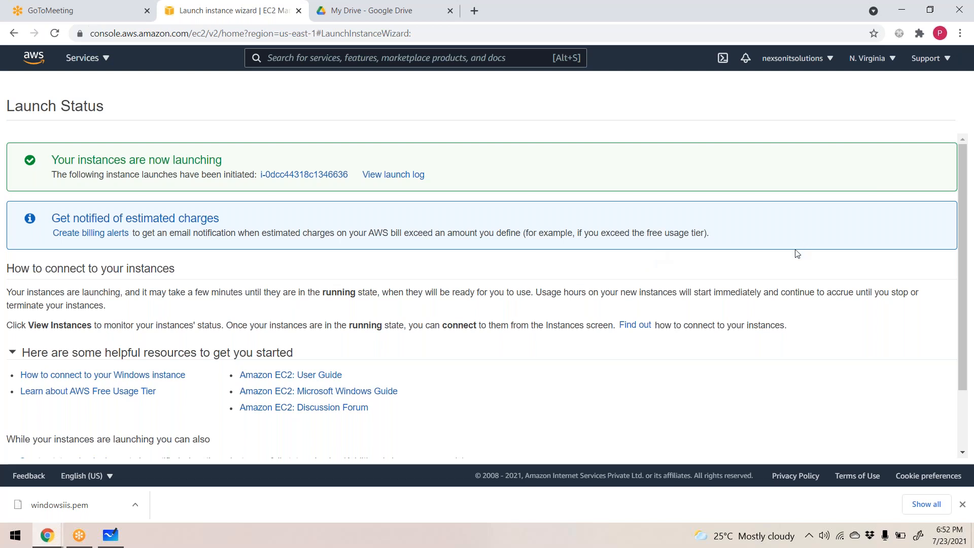
scroll(787, 261, down, 2)
click(906, 449)
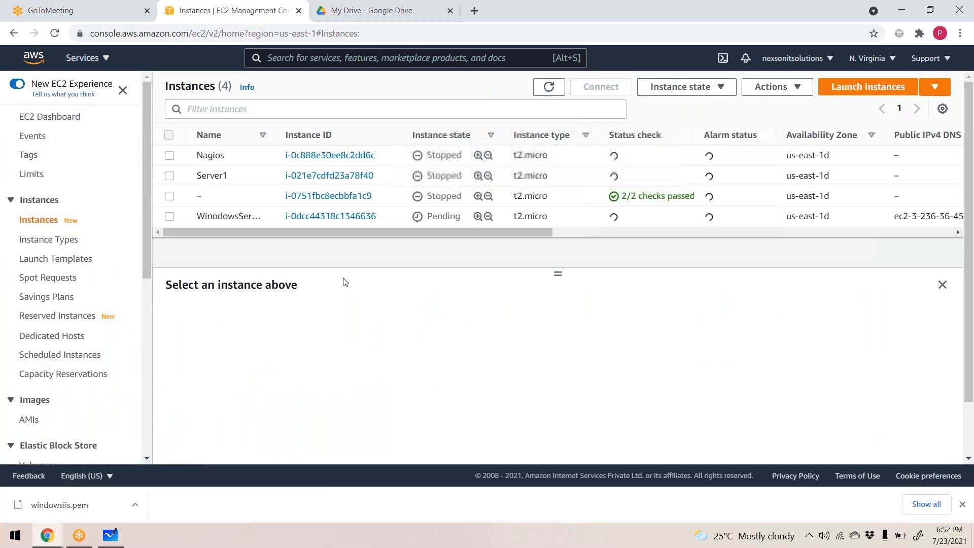
Select the WinodowsServer2019 instance and check its name, instance state and status check.
click(171, 217)
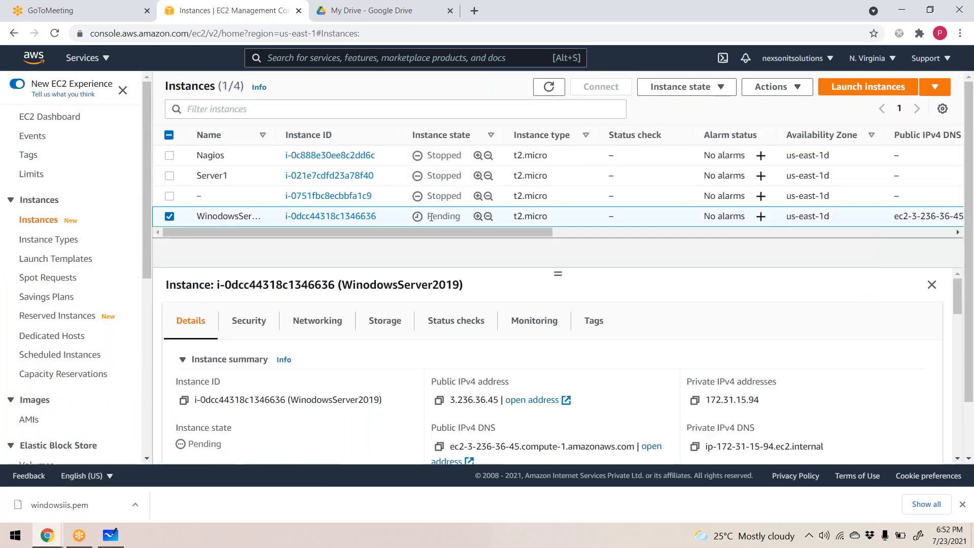
drag(432, 216, 460, 216)
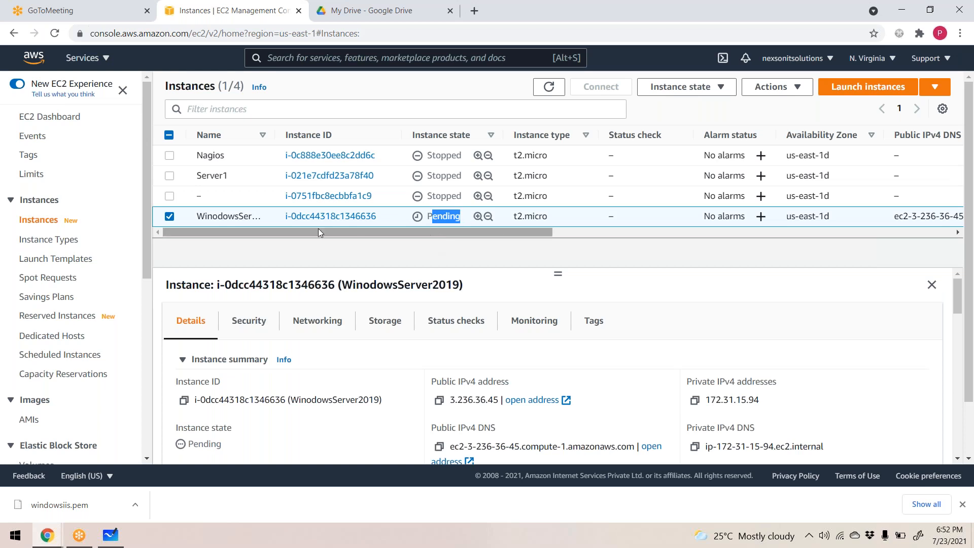
click(171, 217)
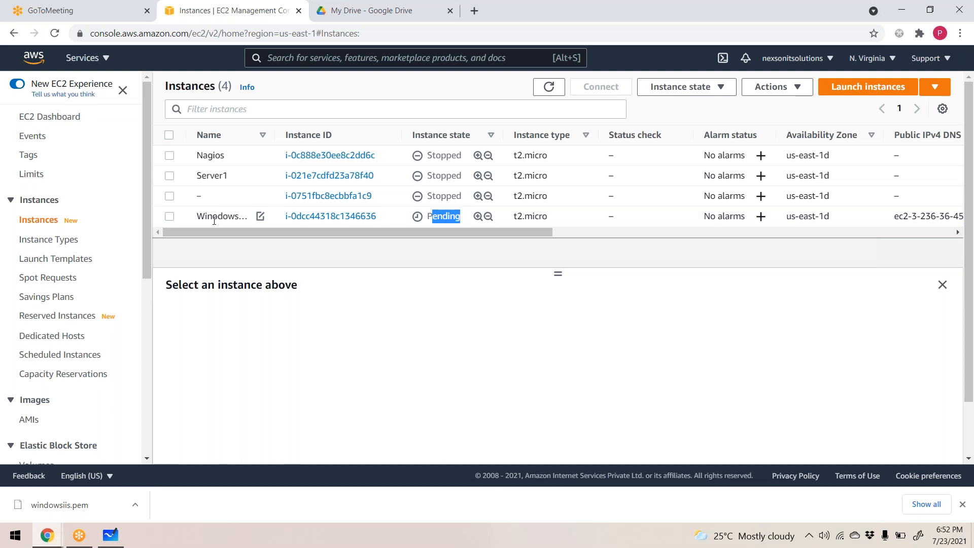
drag(214, 221, 267, 219)
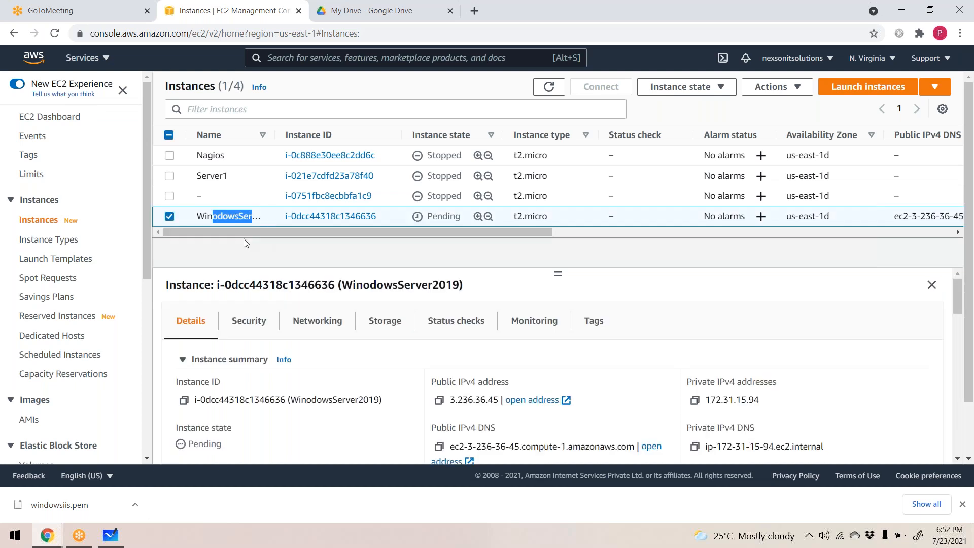
drag(198, 217, 246, 217)
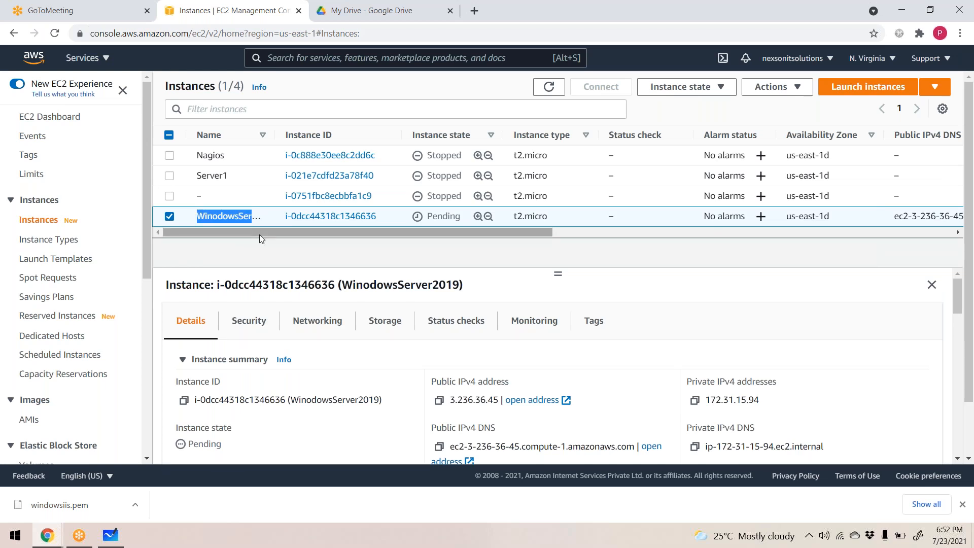
drag(428, 215, 462, 218)
click(462, 219)
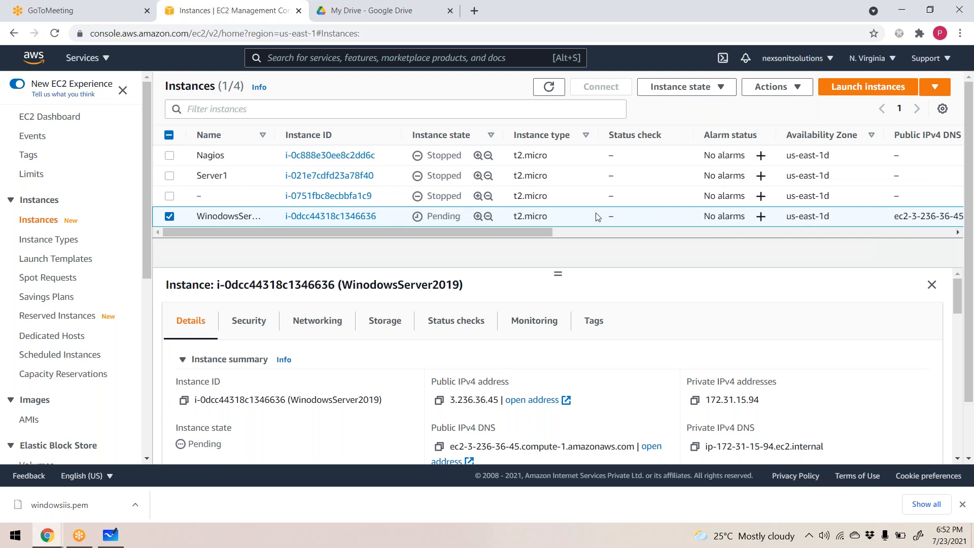
drag(605, 217, 643, 217)
click(651, 217)
double_click(449, 216)
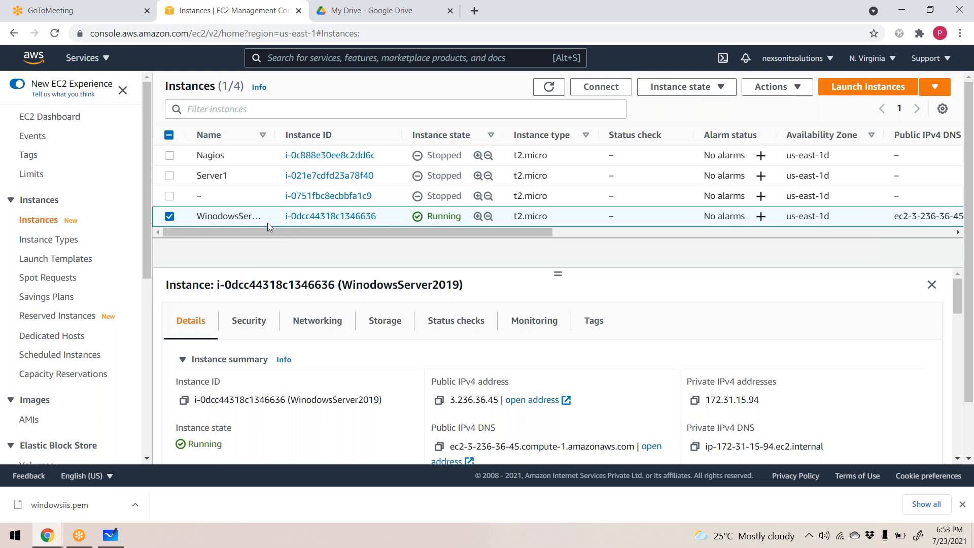
Try to retrieve the Windows password of the WinodowsServer2019 instance through its RDP client connection options.
click(602, 87)
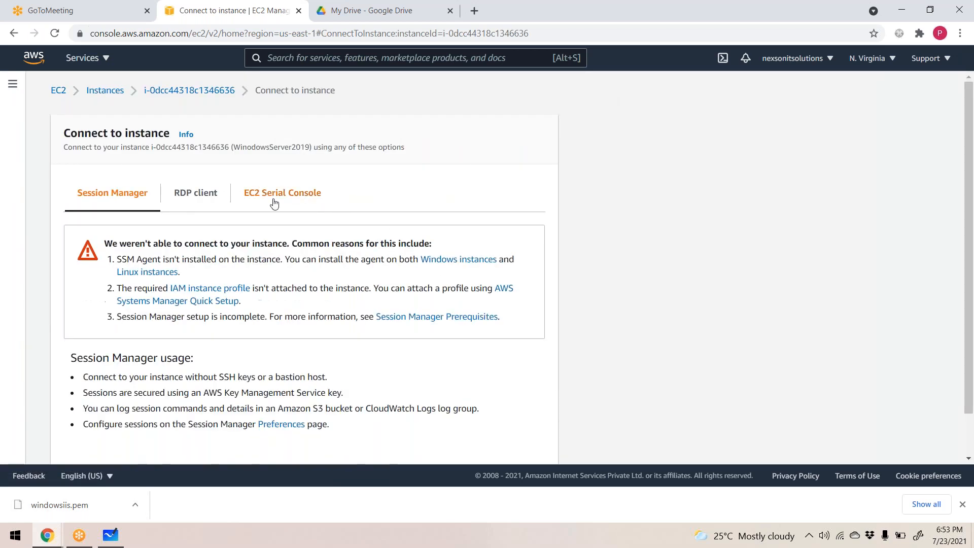
click(188, 193)
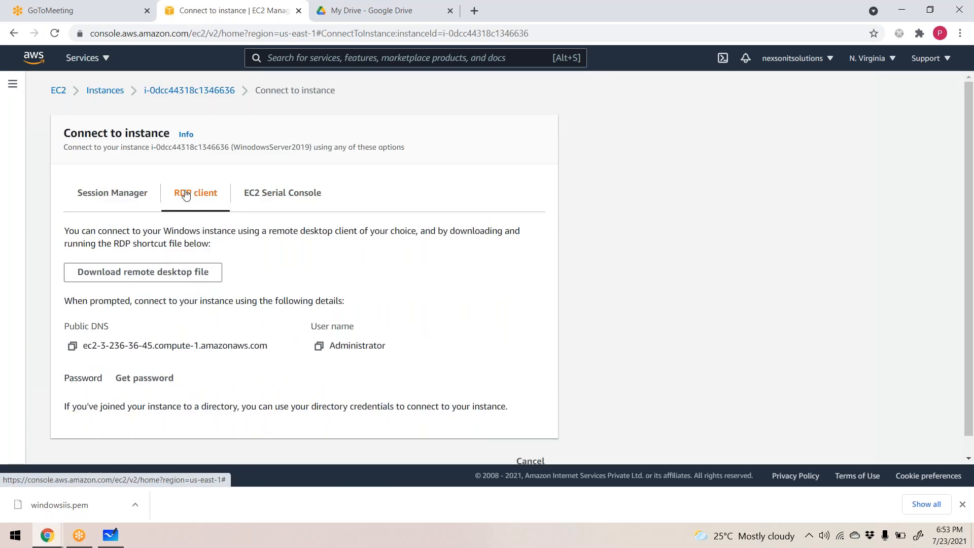
scroll(243, 280, down, 1)
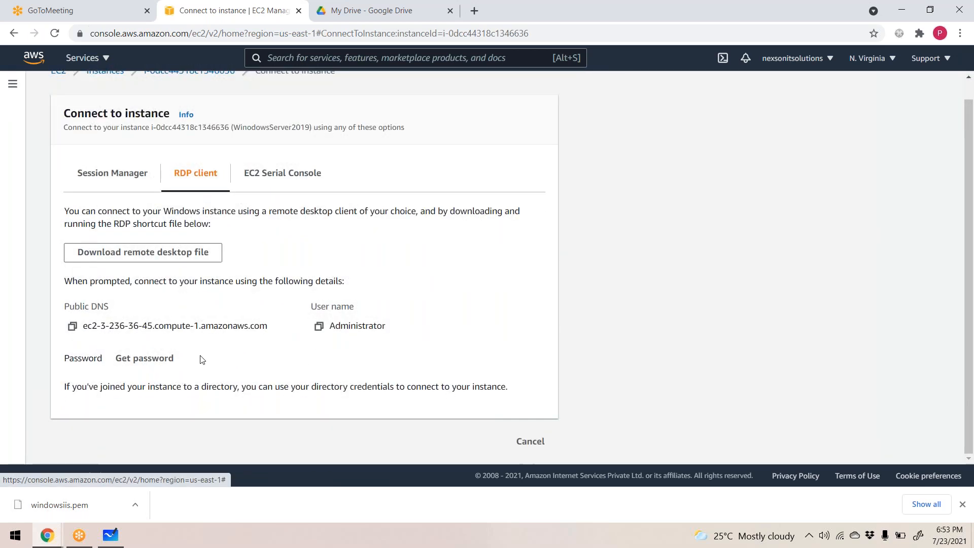
click(129, 367)
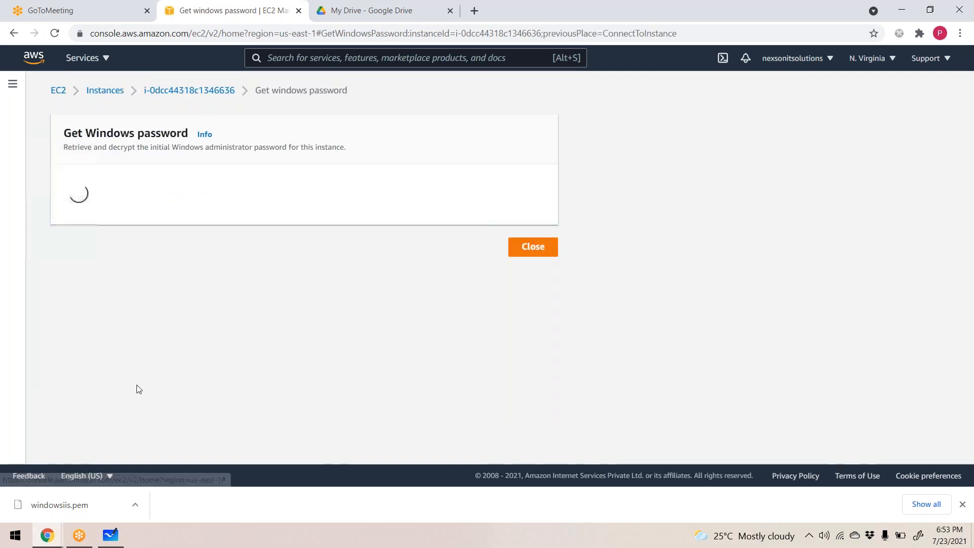
Read the notice about when the Windows password can be retrieved, and return to the instances list.
drag(126, 190, 219, 195)
click(243, 204)
drag(131, 205, 385, 205)
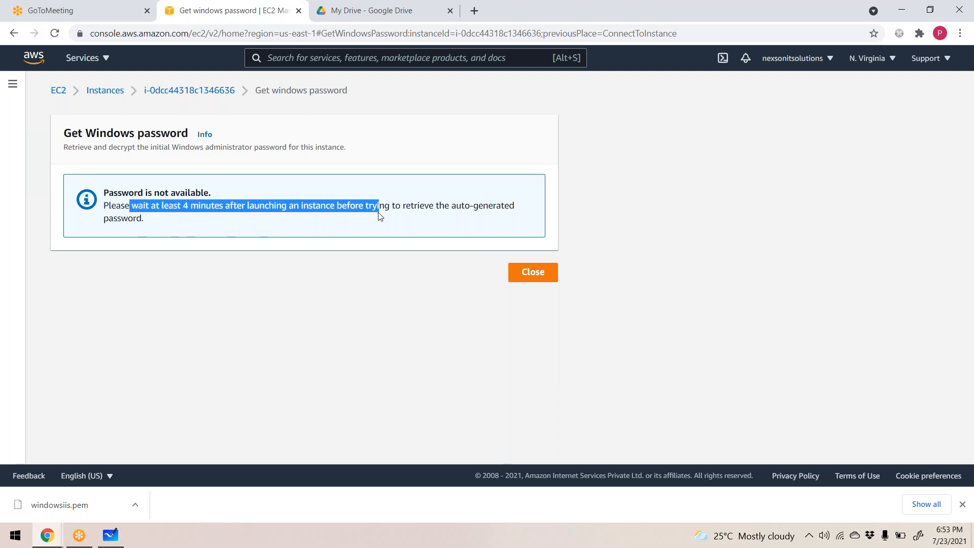
click(304, 220)
drag(293, 205, 395, 205)
click(438, 218)
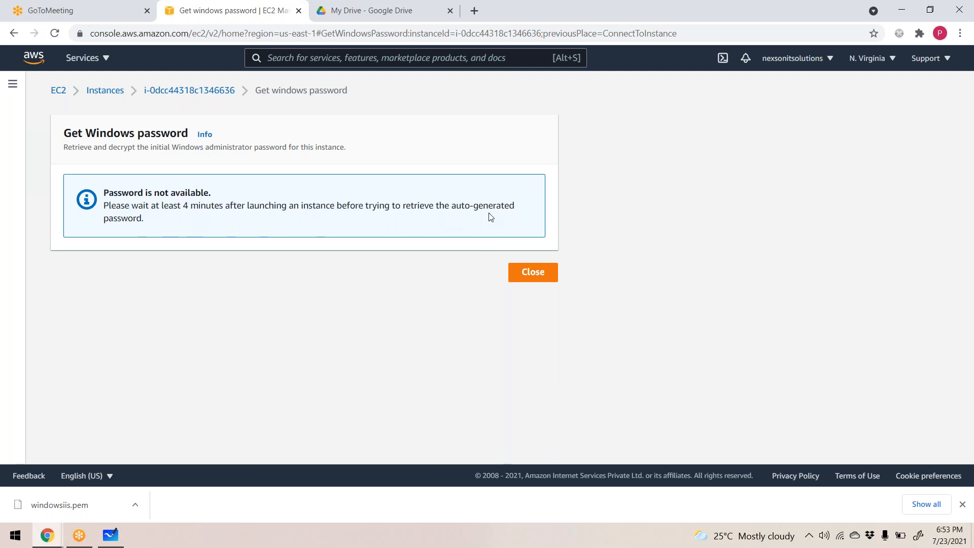
drag(109, 218, 170, 219)
drag(151, 207, 281, 203)
click(493, 264)
click(532, 265)
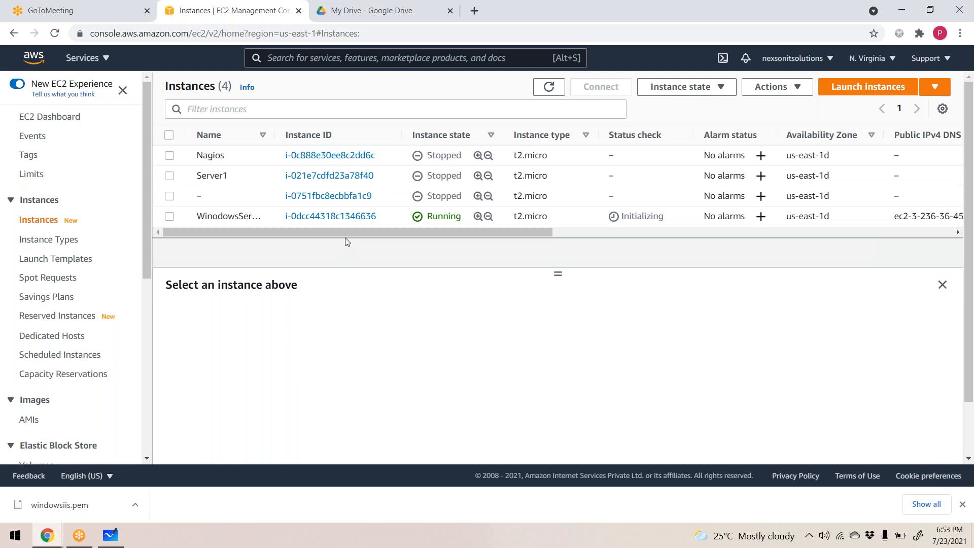
Switch to Remote Desktop Connection by searching for "remote desktop" on the local computer.
key(super)
text(remote desktop)
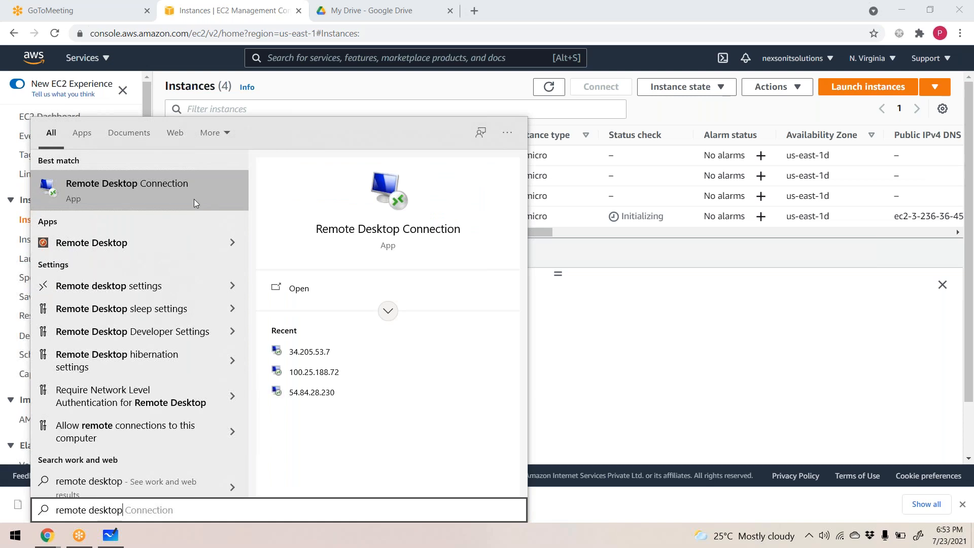
click(86, 189)
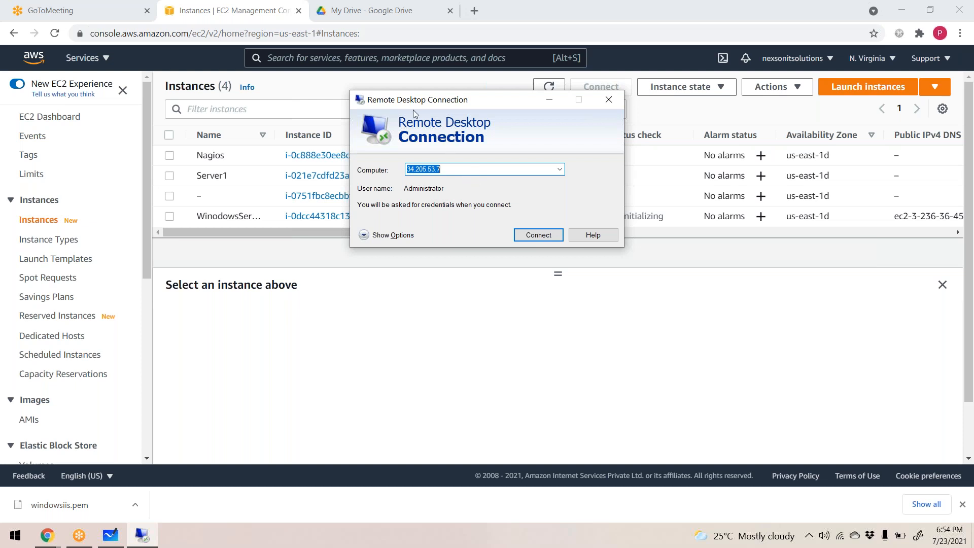
drag(413, 99, 425, 119)
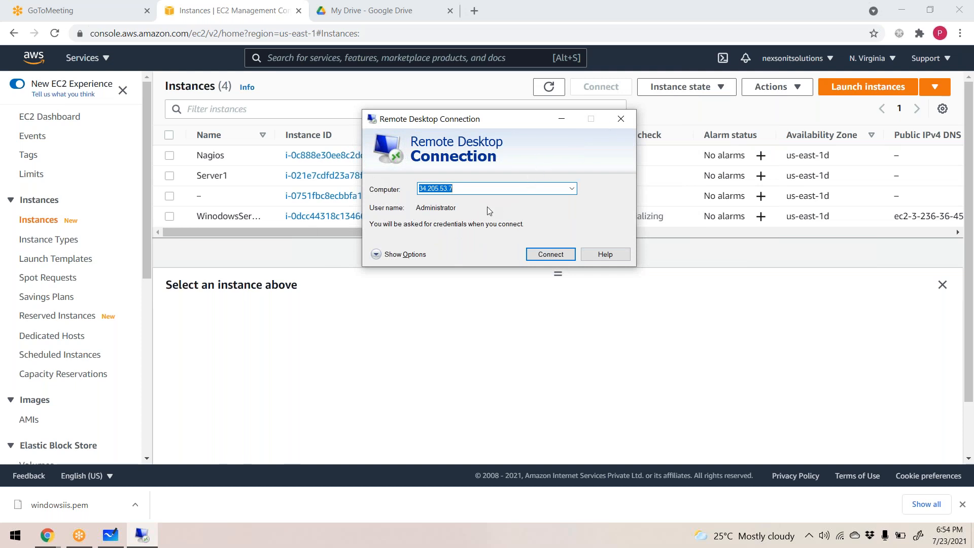
Select the WinodowsServer2019 instance in the EC2 instances list and copy its public IPv4 address.
click(169, 216)
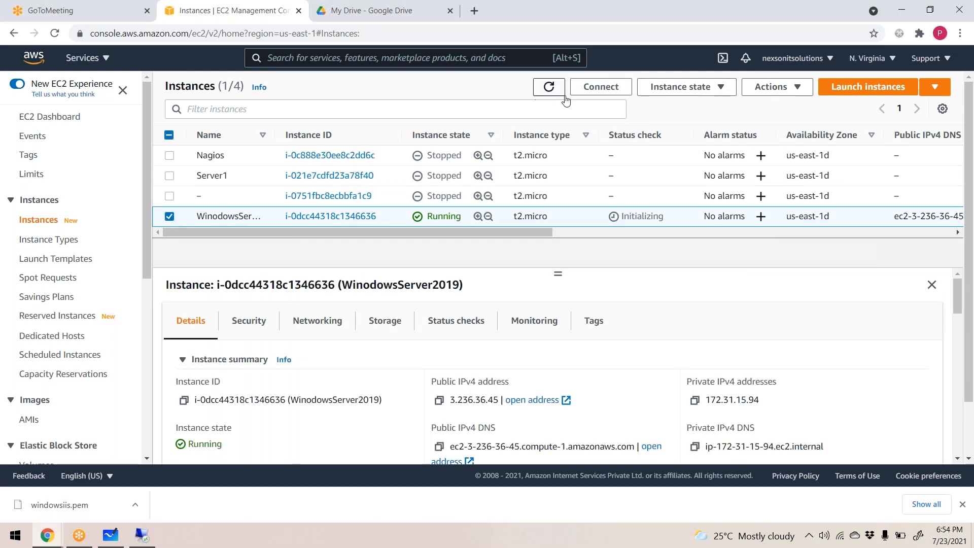
click(439, 400)
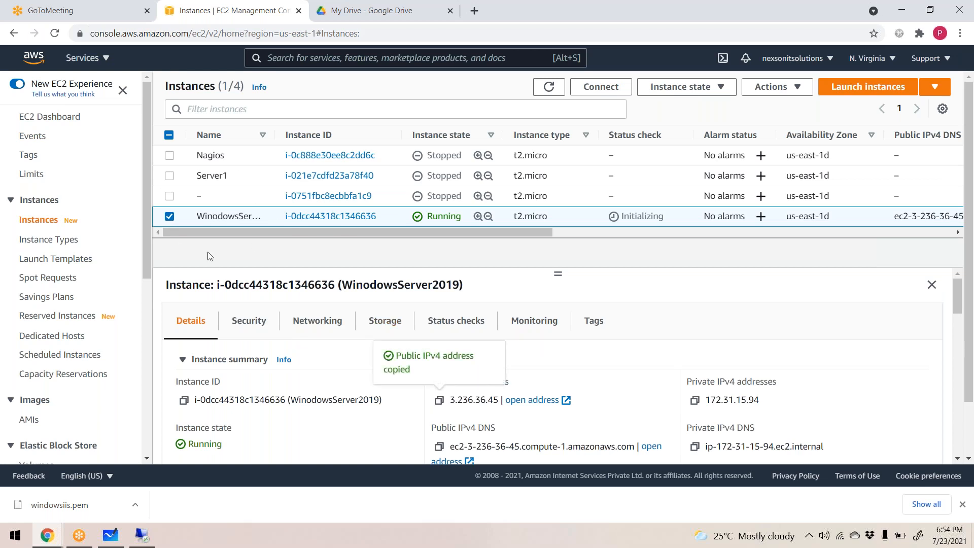
drag(211, 217, 310, 217)
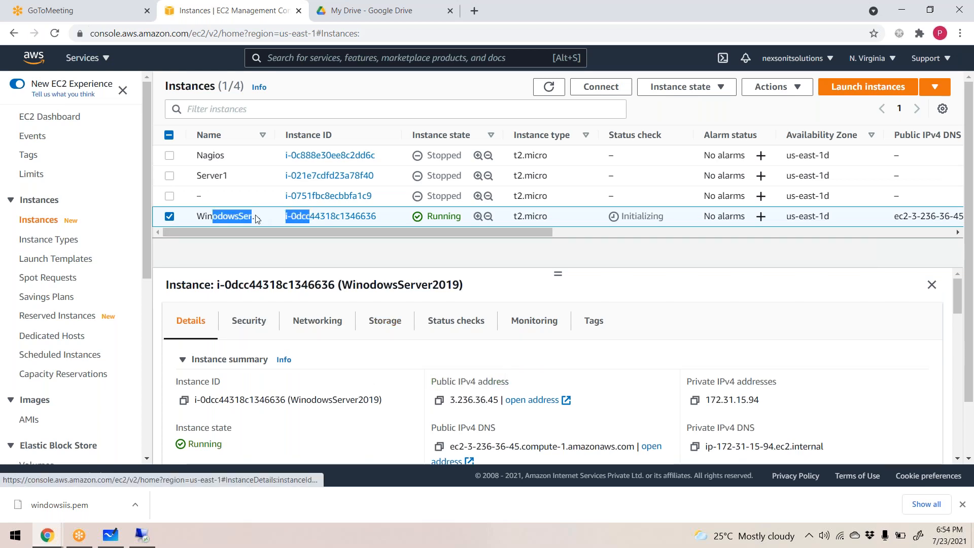
click(440, 401)
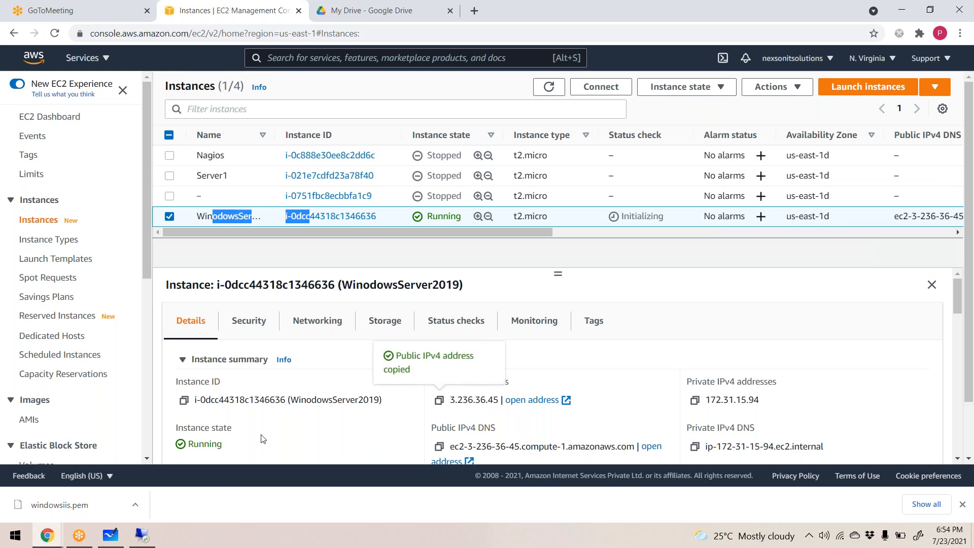
In Remote Desktop Connection, set the computer to 3.236.36.45 and start connecting to get the credentials prompt.
click(142, 535)
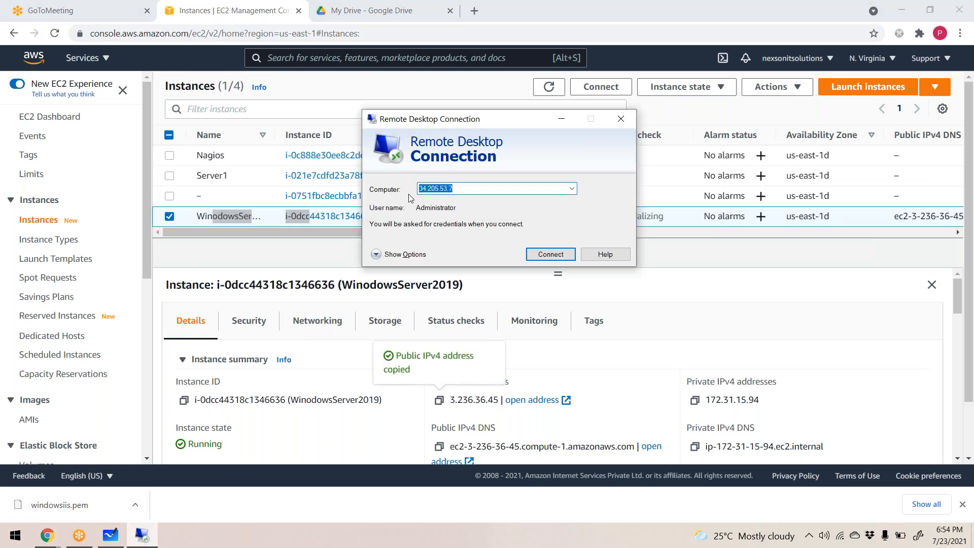
key(ctrl+v)
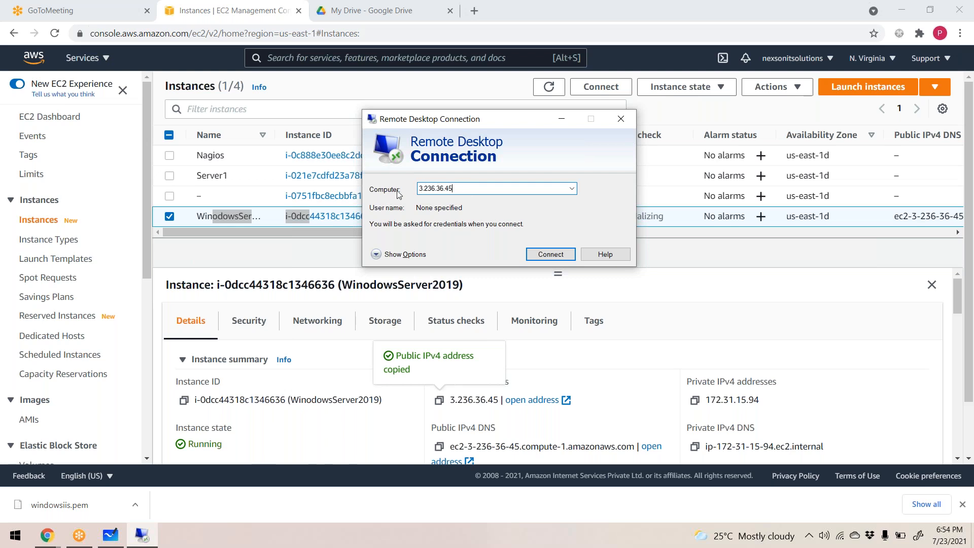
click(548, 257)
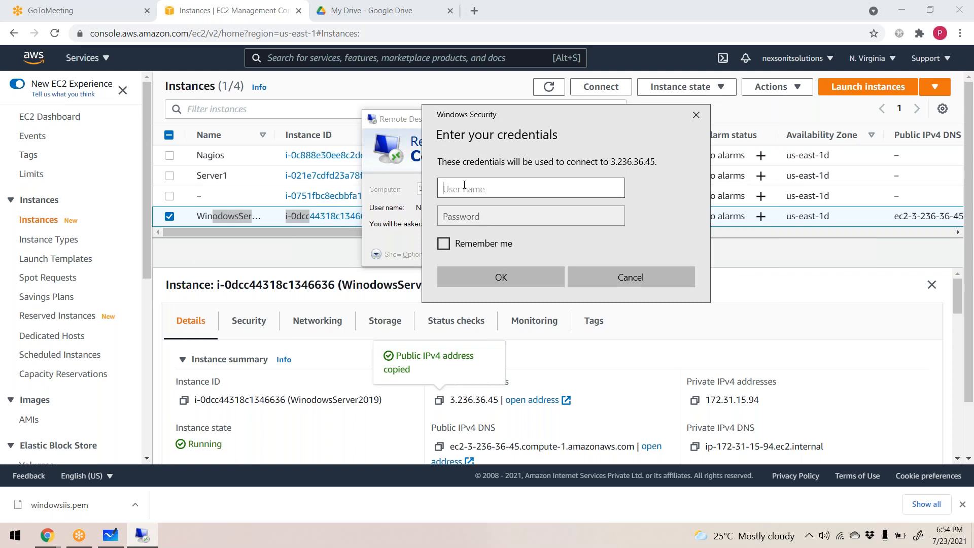
click(466, 219)
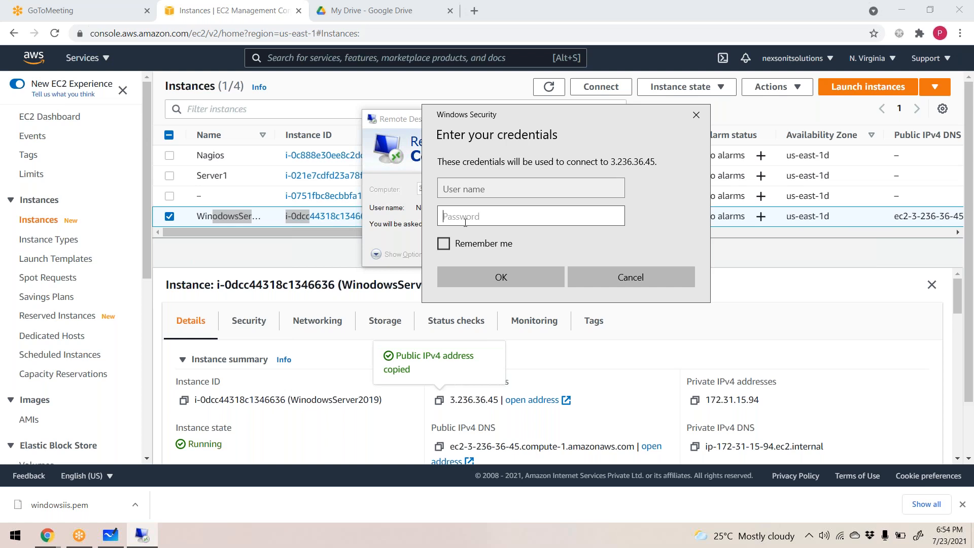
Return to the EC2 console and open the RDP client connection options of the WinodowsServer2019 instance.
click(287, 235)
click(599, 88)
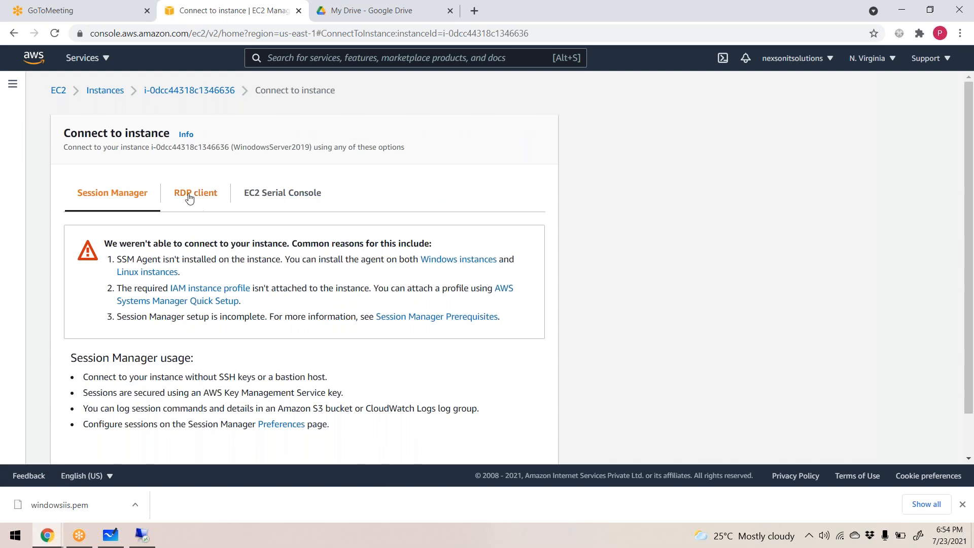
click(188, 196)
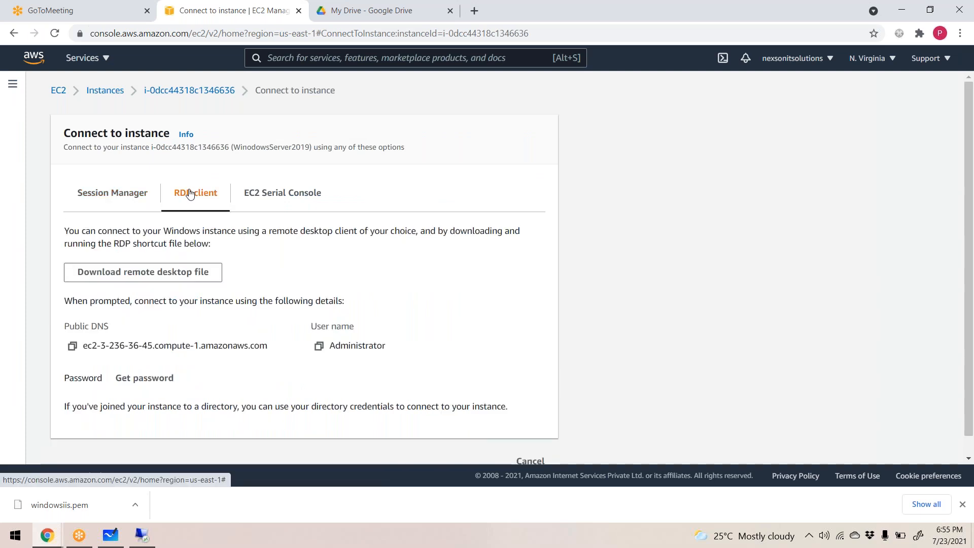
Place the downloaded windowsiis.pem key file on the desktop and bring the browser back to full size.
double_click(669, 17)
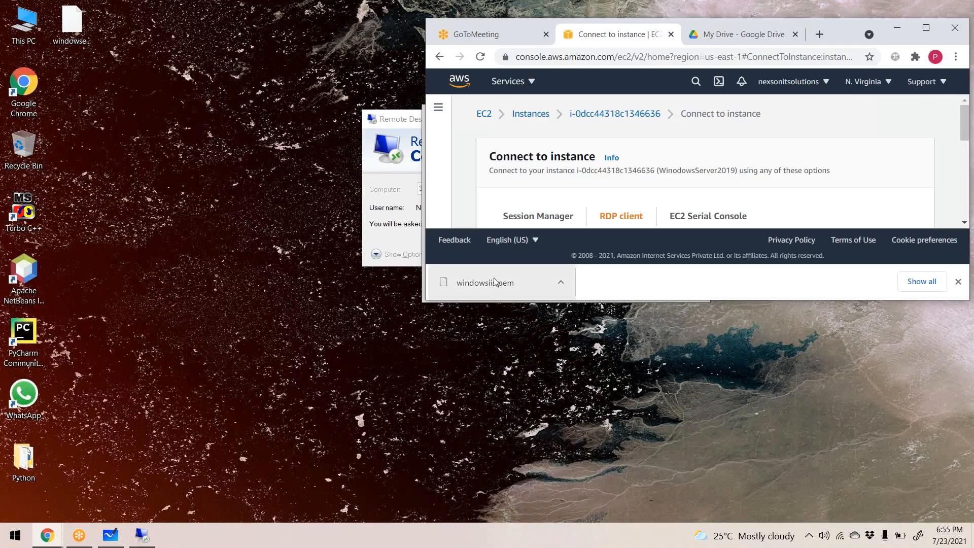
drag(497, 275, 181, 233)
key(alt+space)
key(Escape)
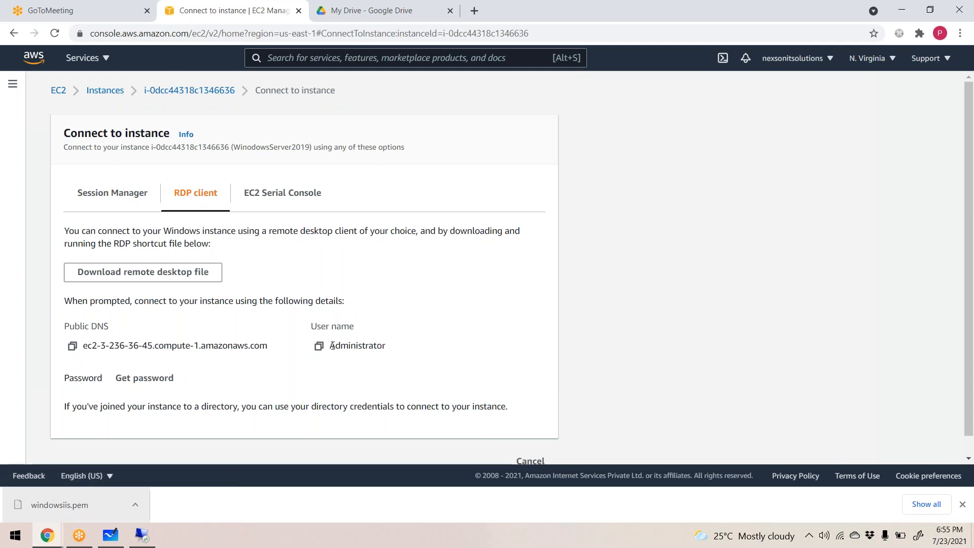
Copy the user name Administrator from the connection details into the Remote Desktop credentials prompt.
drag(331, 346, 386, 346)
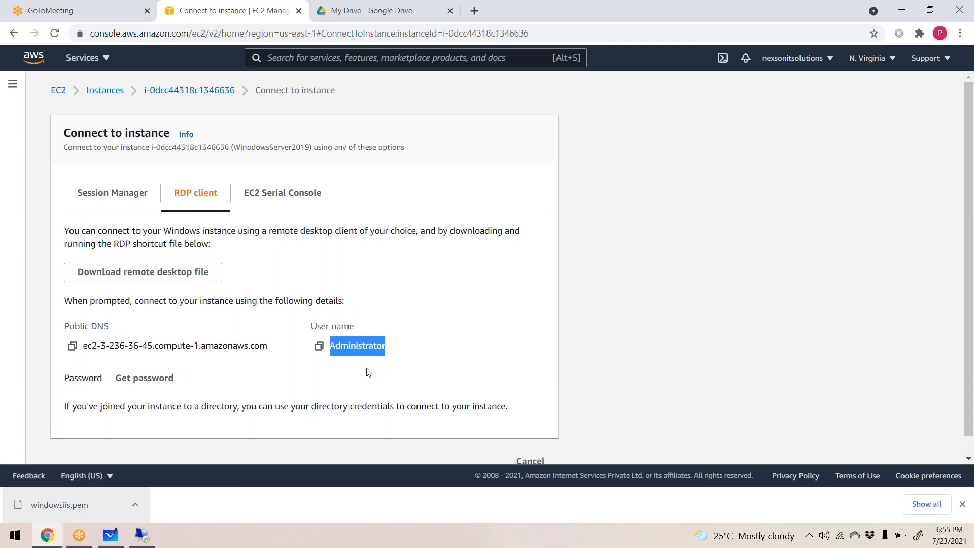
click(142, 535)
key(ctrl+v)
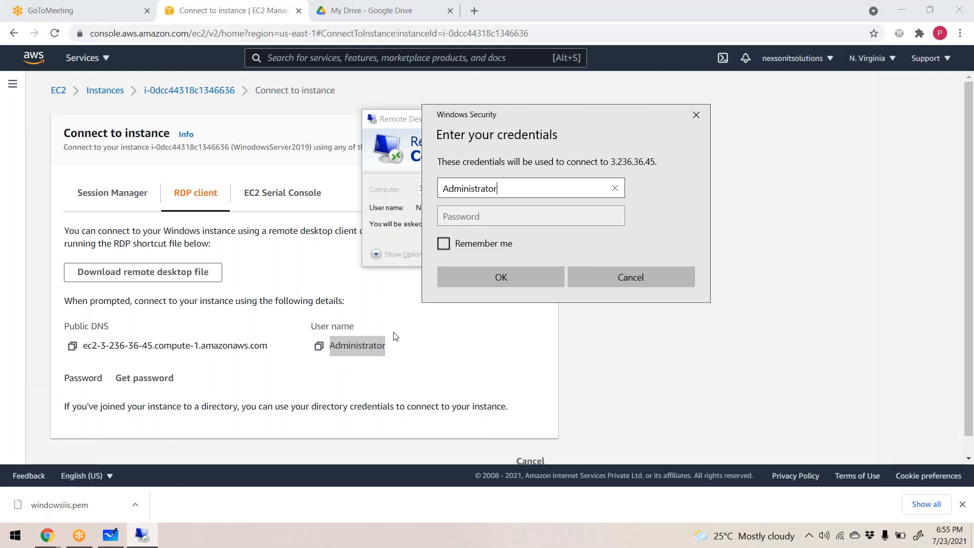
key(Tab)
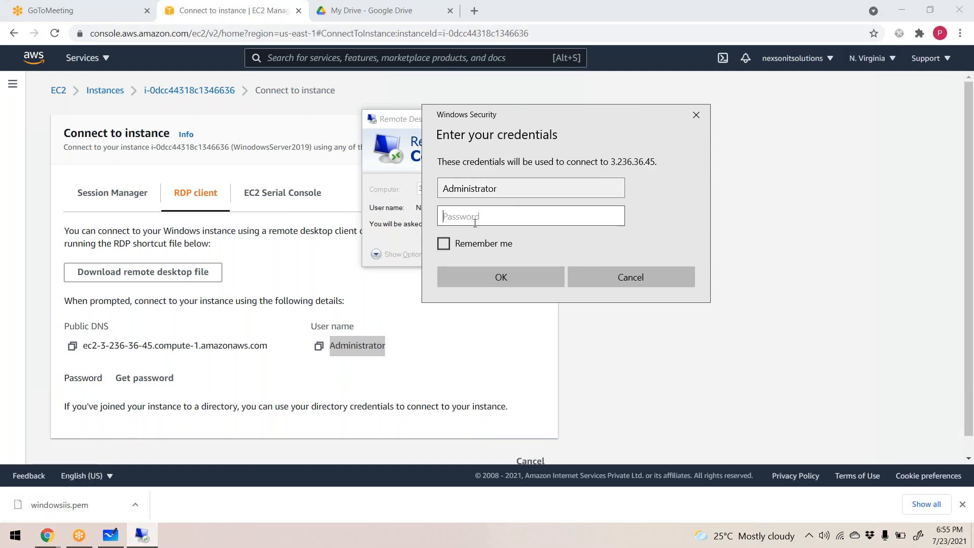
Decrypt the instance's Windows password with the windowsiis.pem key file from the desktop.
click(462, 343)
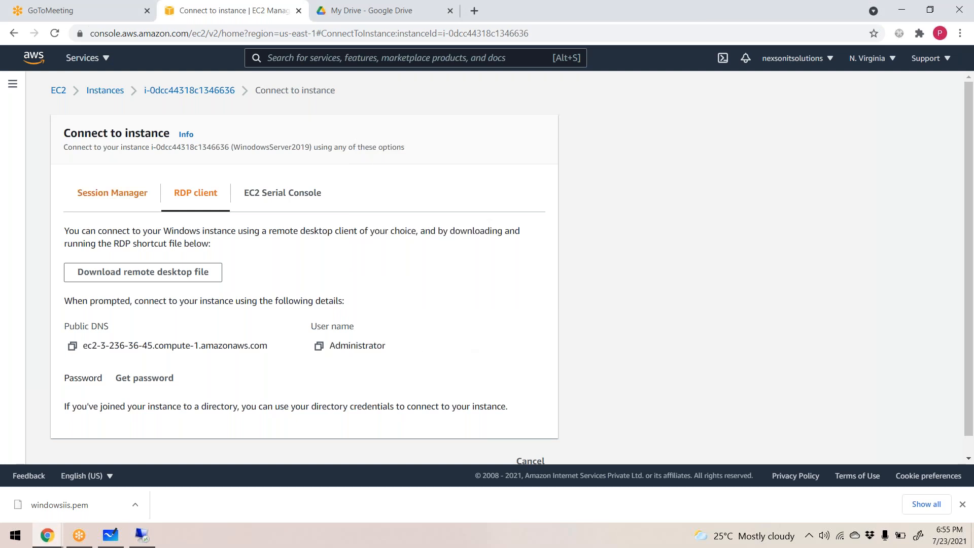
click(132, 380)
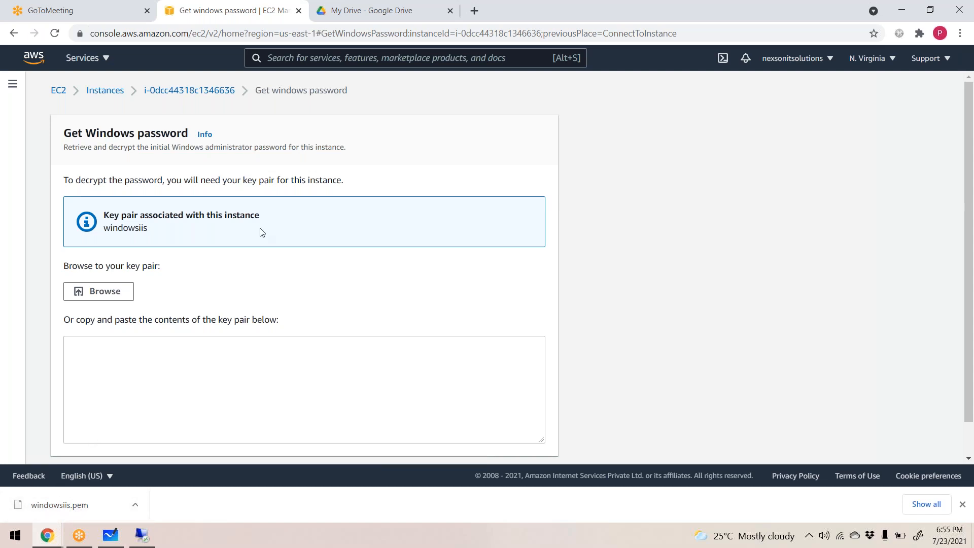
scroll(152, 228, down, 1)
click(96, 255)
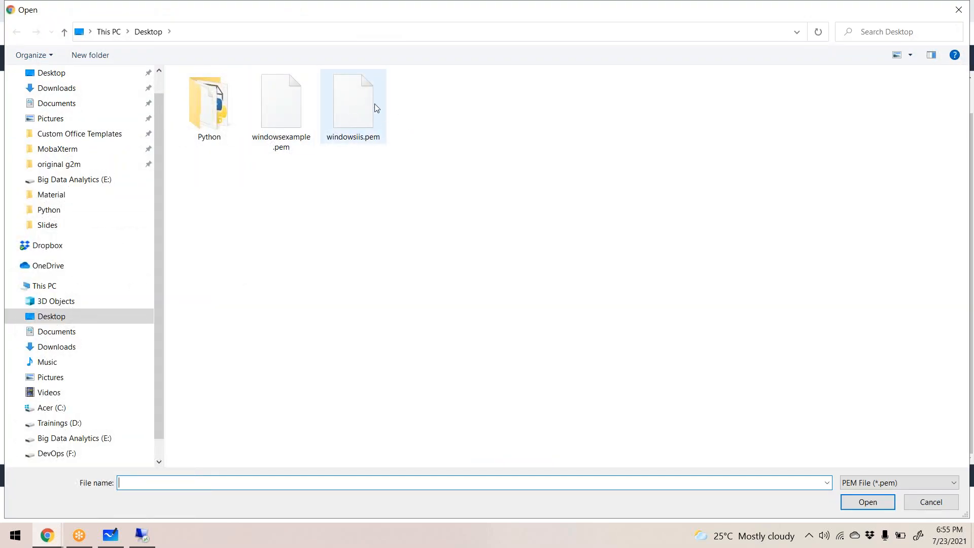
click(353, 107)
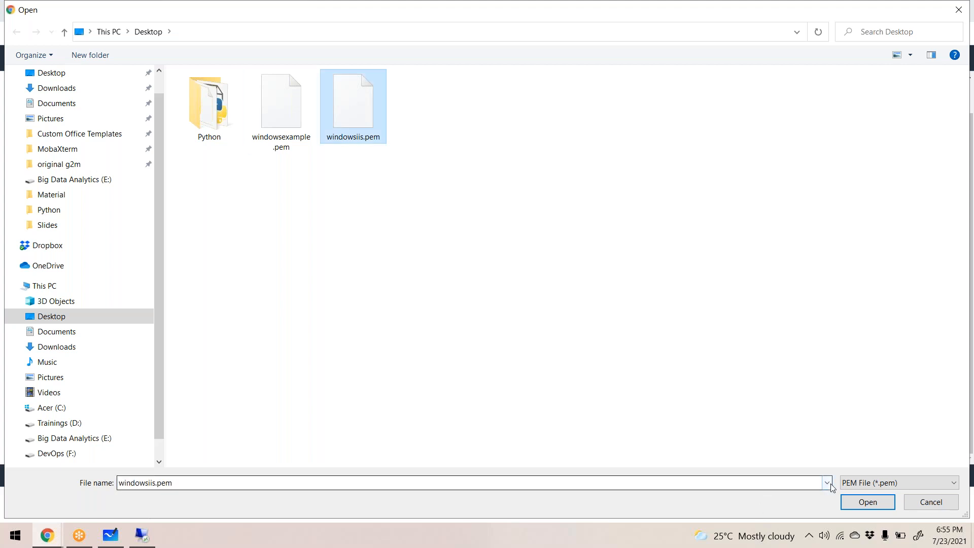
click(867, 502)
scroll(446, 370, down, 6)
click(494, 443)
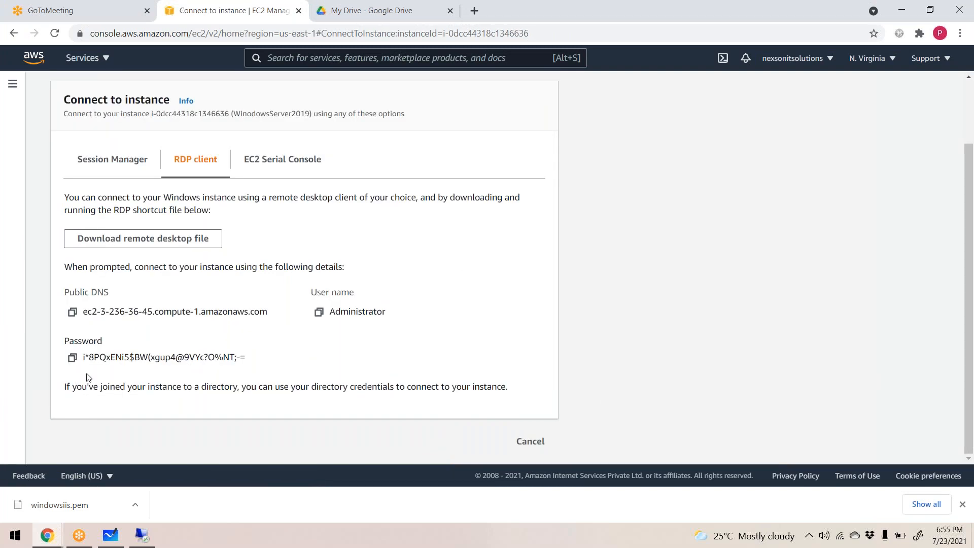
Copy the decrypted administrator password from the RDP client connection details.
drag(85, 357, 269, 361)
click(160, 366)
drag(89, 355, 231, 358)
click(112, 358)
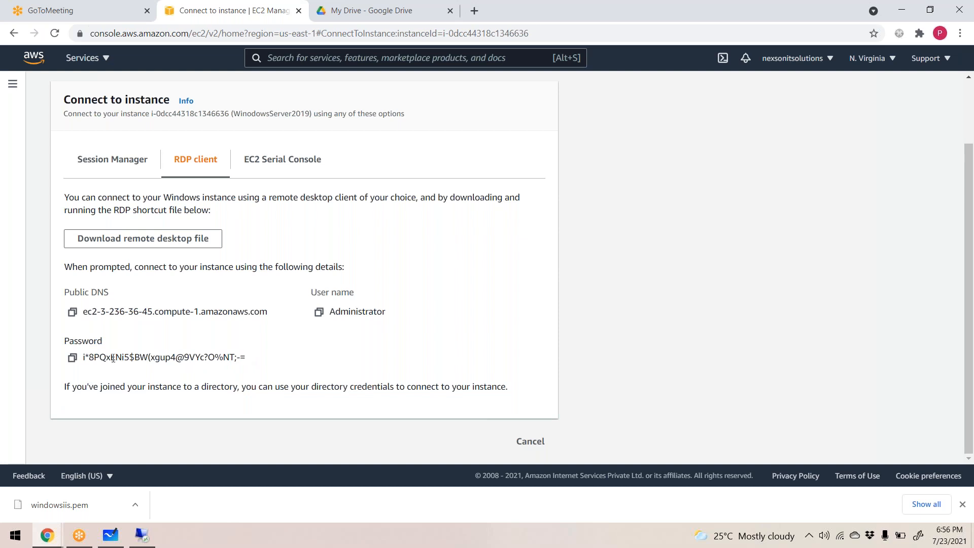
click(73, 358)
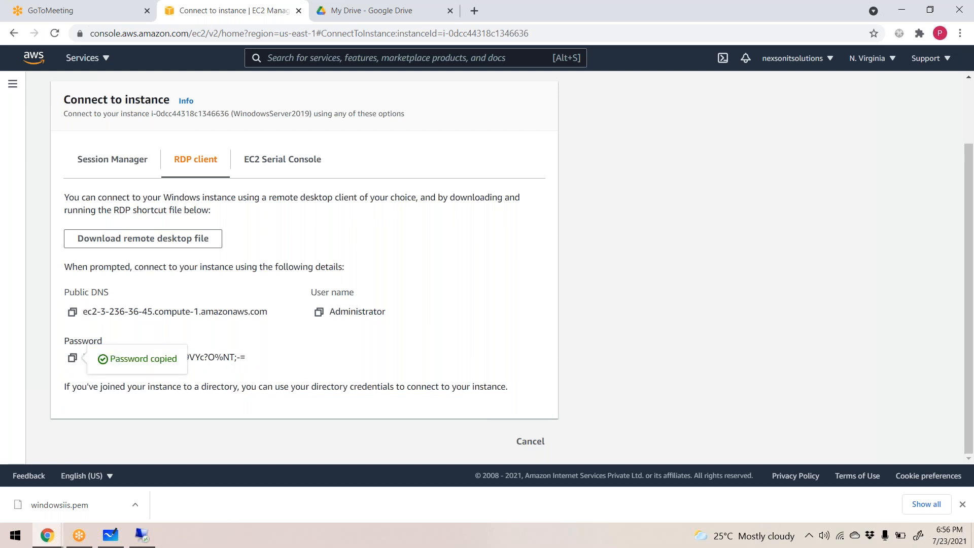
Paste the administrator password into the Remote Desktop credentials prompt and submit the credentials.
click(142, 535)
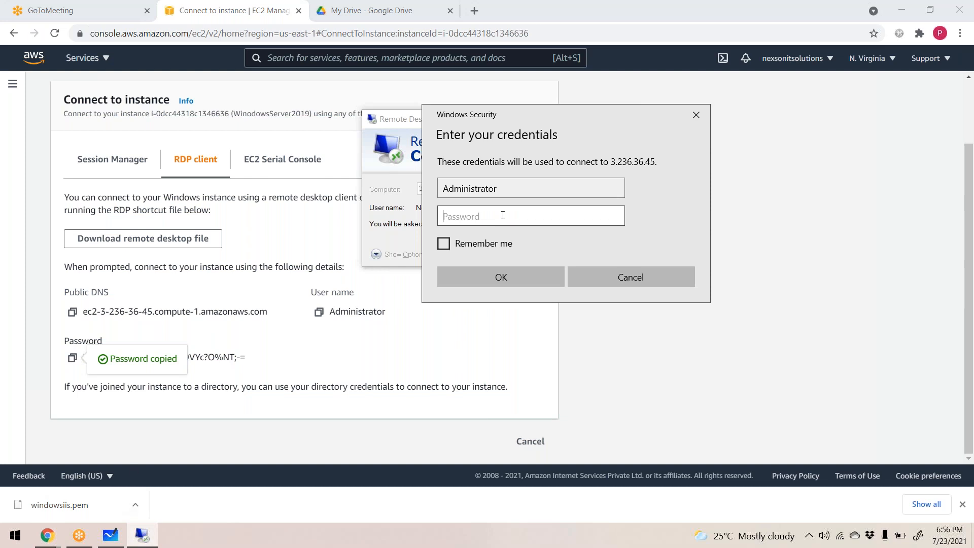
key(ctrl+v)
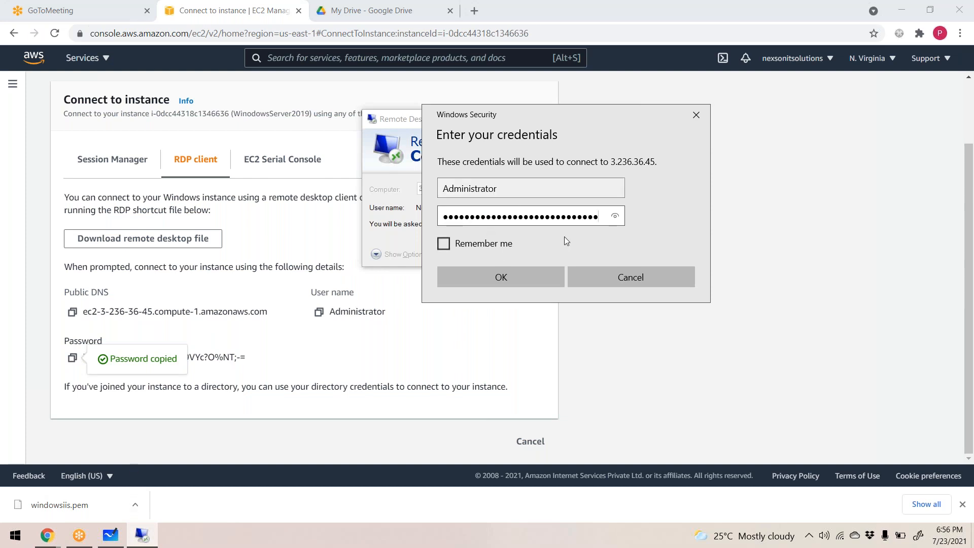
click(476, 278)
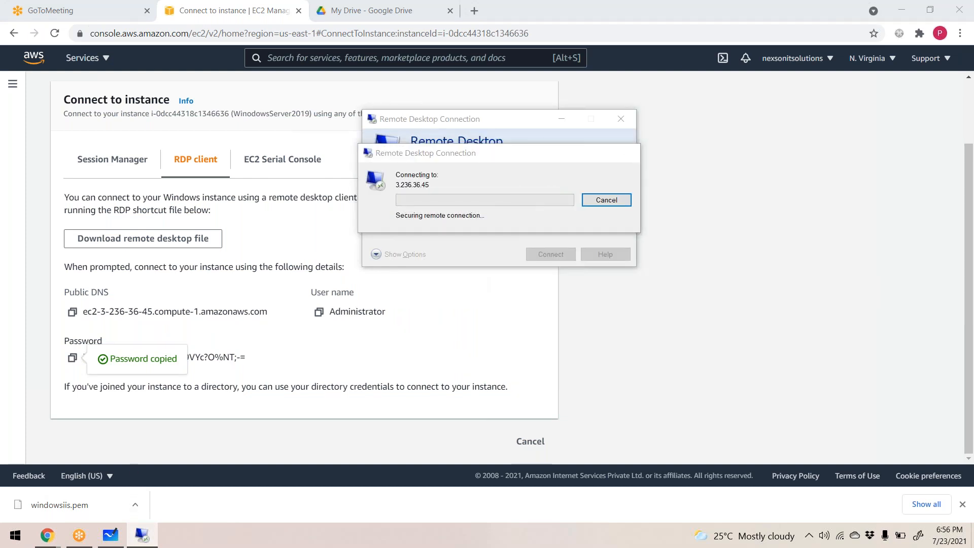
Connect despite the certificate errors without being asked again for this computer, and decline network discovery on the server.
click(424, 276)
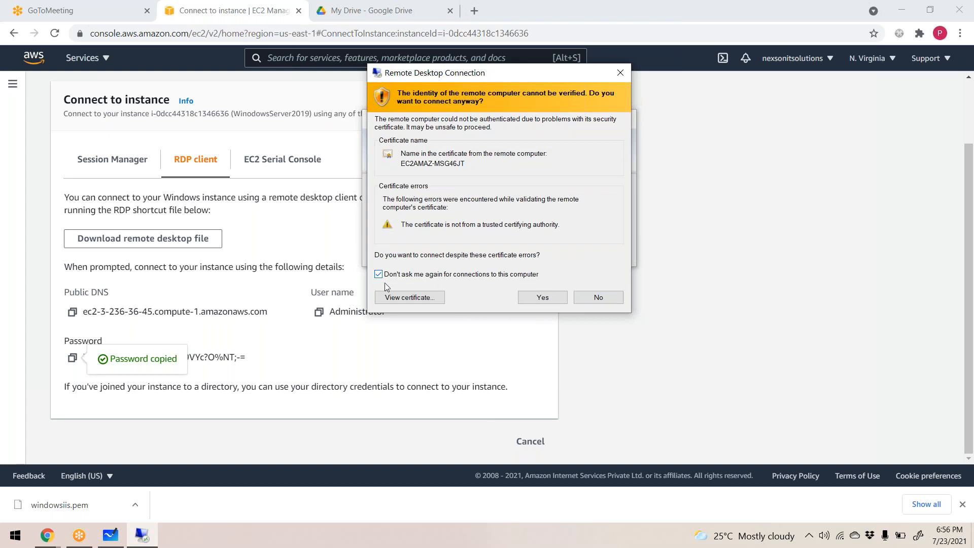
click(537, 297)
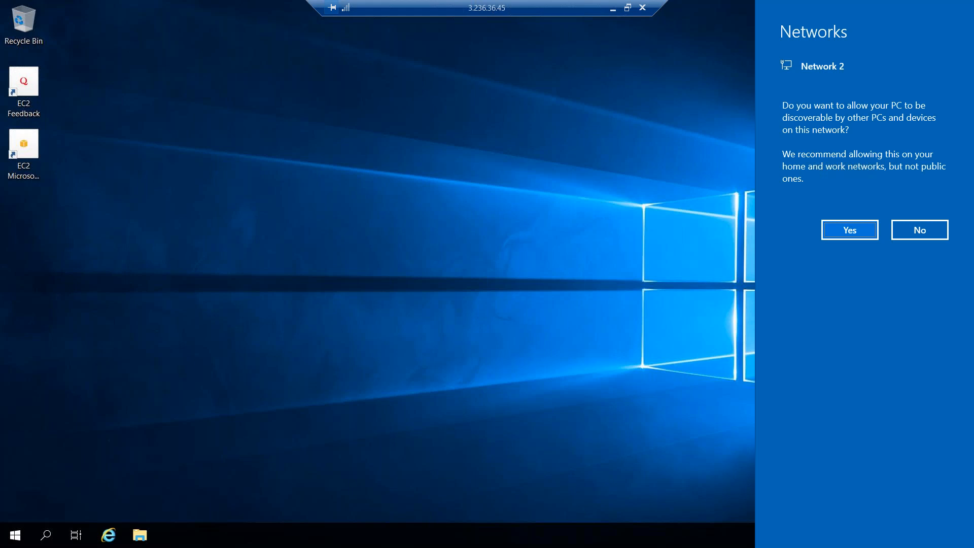
click(917, 232)
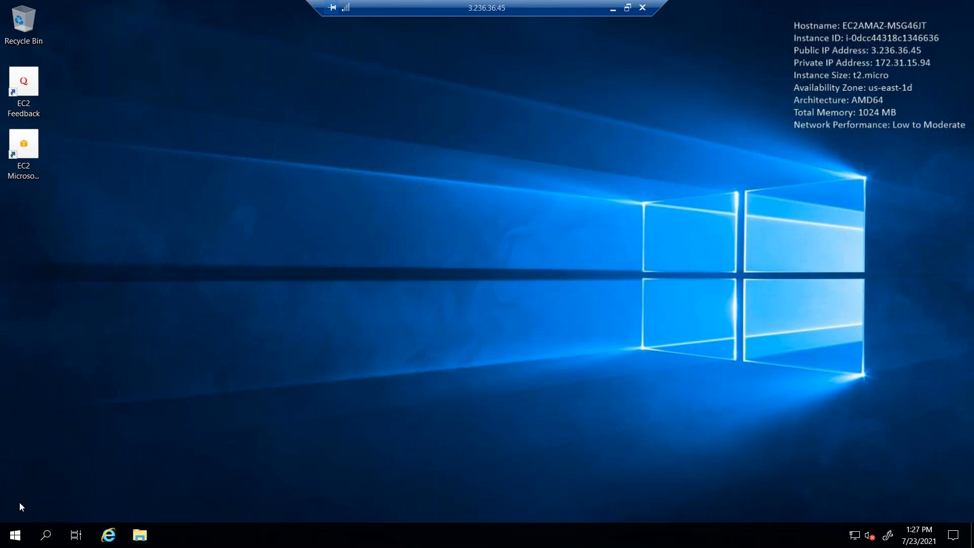
Search for "command prompt" on the remote server and open Command Prompt.
click(14, 535)
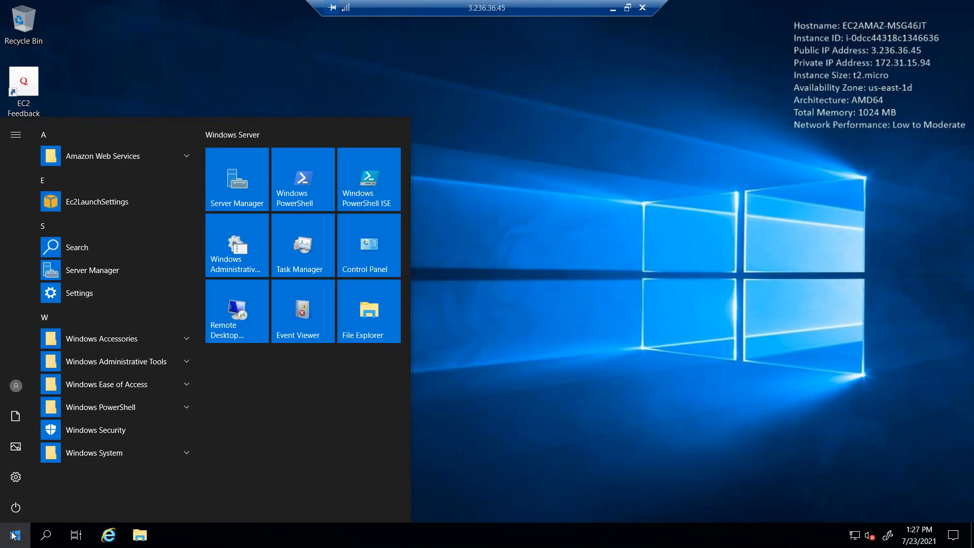
click(13, 535)
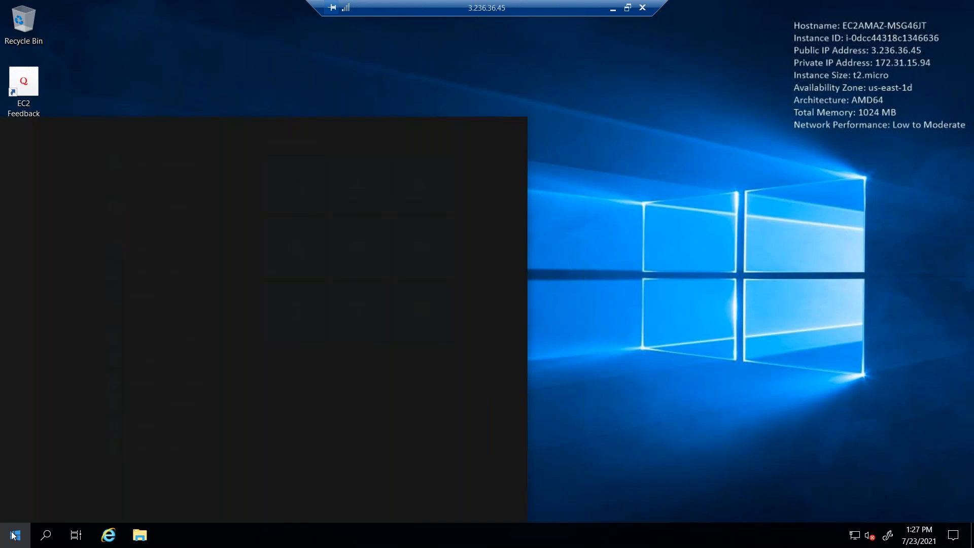
text(command prompt)
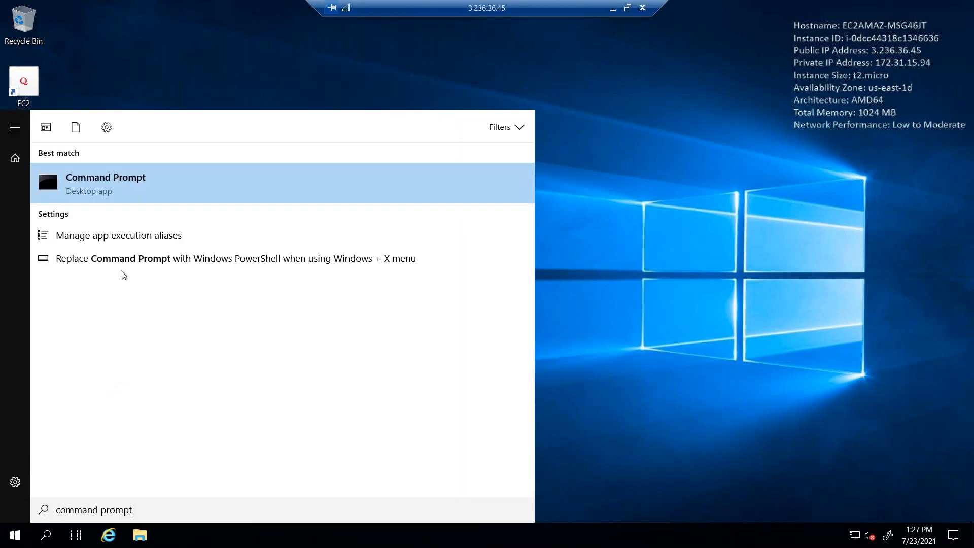
click(102, 191)
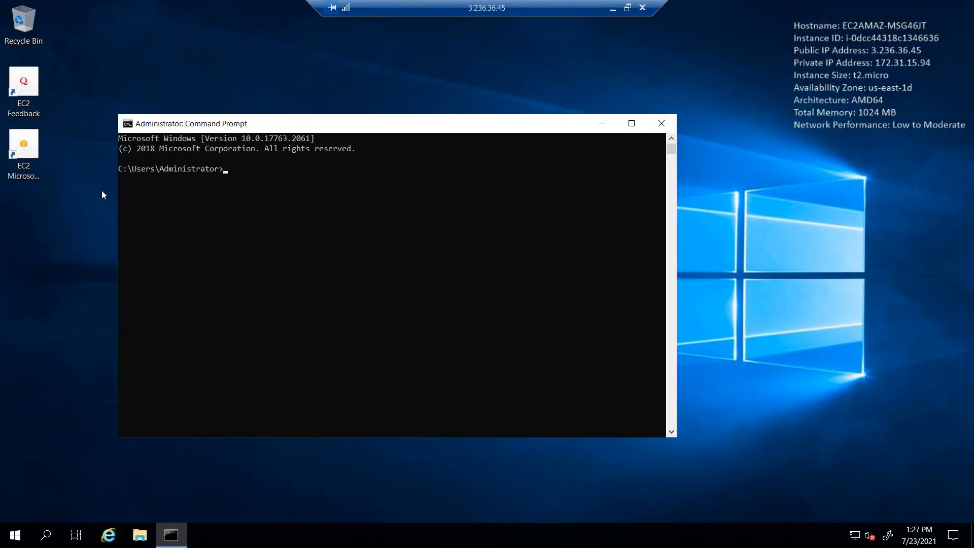
Run ipconfig in Command Prompt to check the server's IPv4 address.
text(ipconfig)
key(Return)
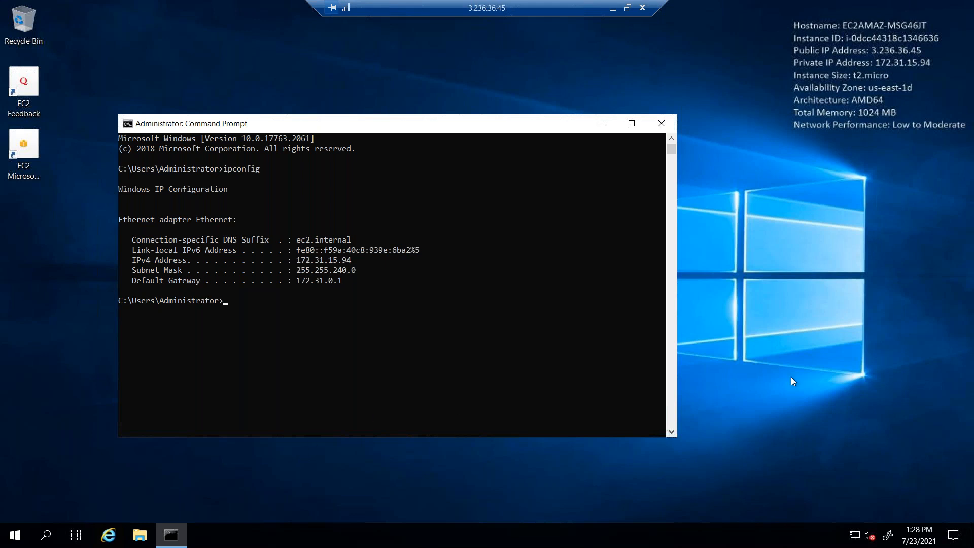
click(668, 511)
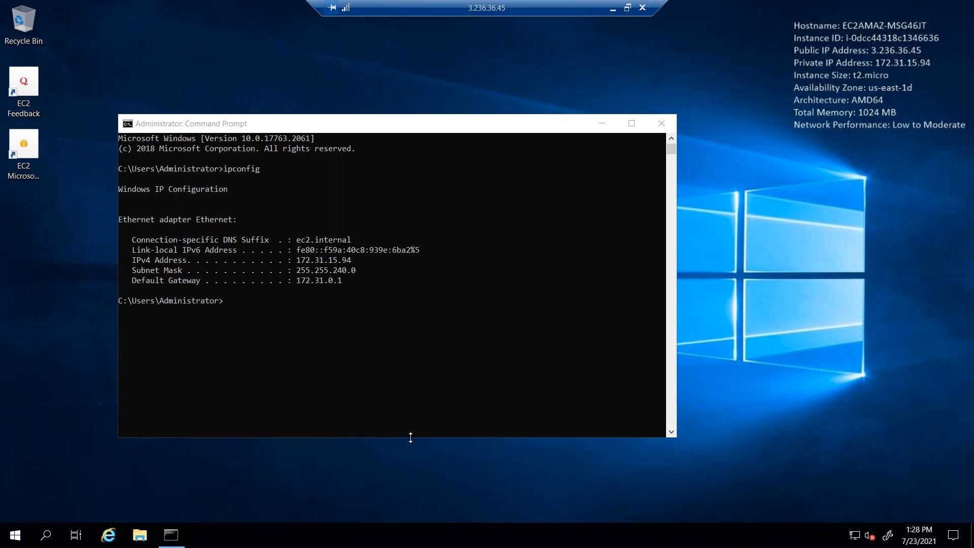
scroll(367, 265, down, 4)
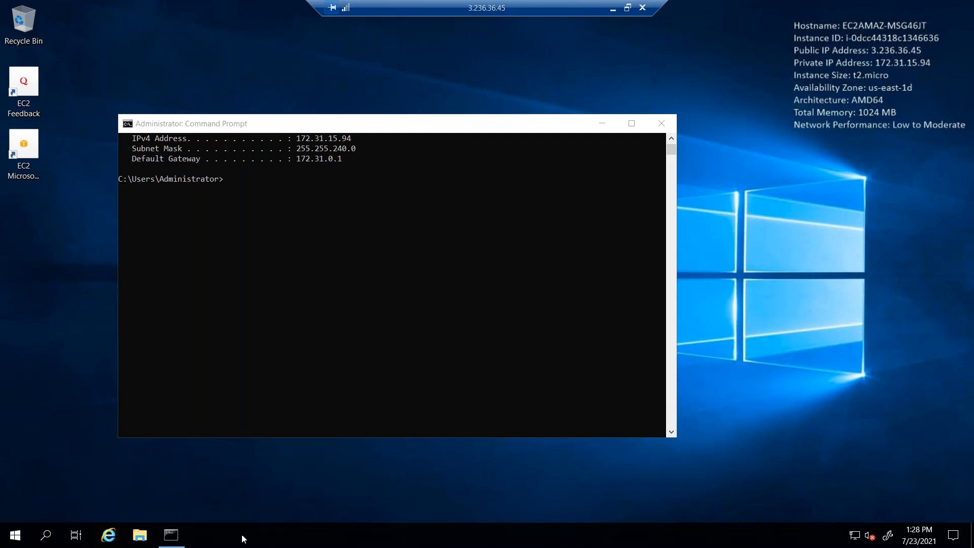
Search for "server manager" on the remote server, open Server Manager and dismiss the Windows Admin Center message.
click(16, 534)
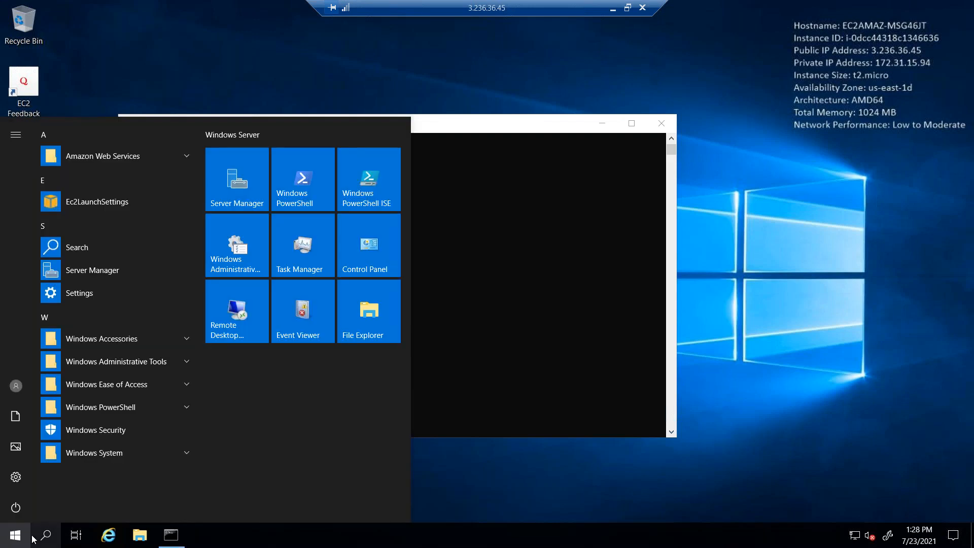
text(server manager)
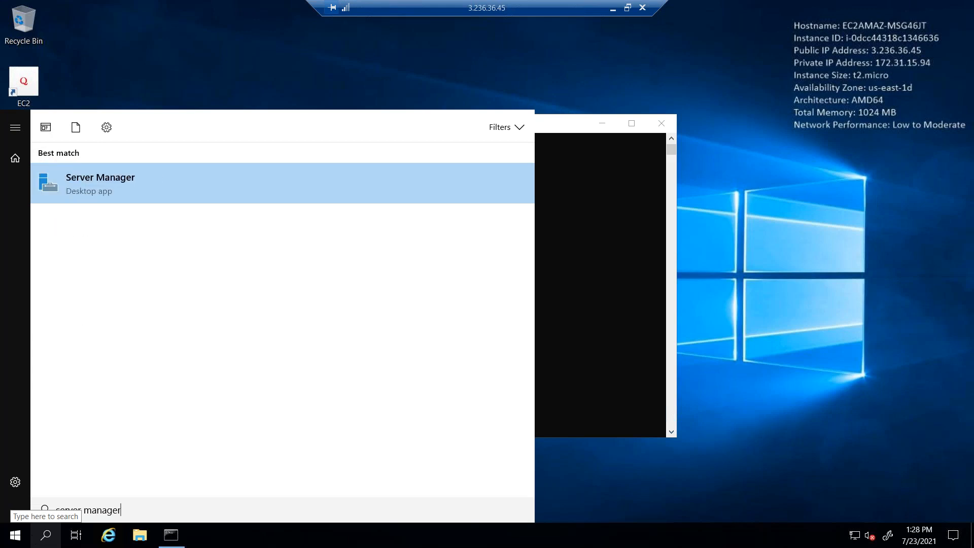
click(92, 193)
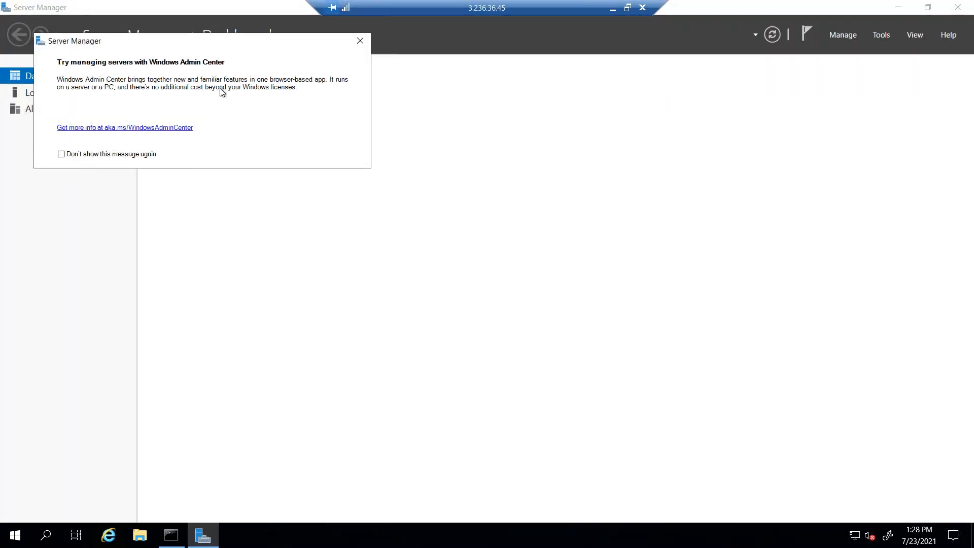
click(360, 40)
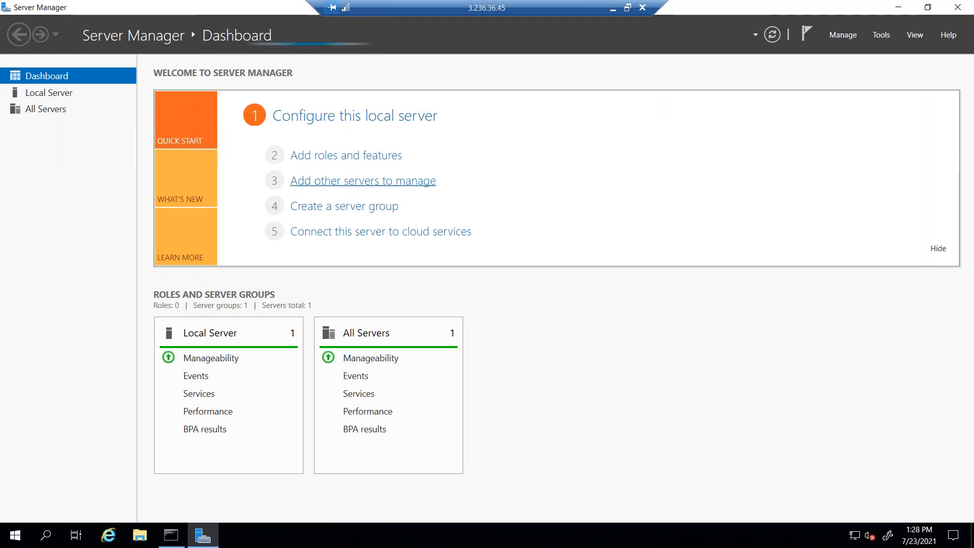
Start the Add Roles and Features Wizard from the Server Manager dashboard, waiting for inventory data collection to finish.
click(338, 159)
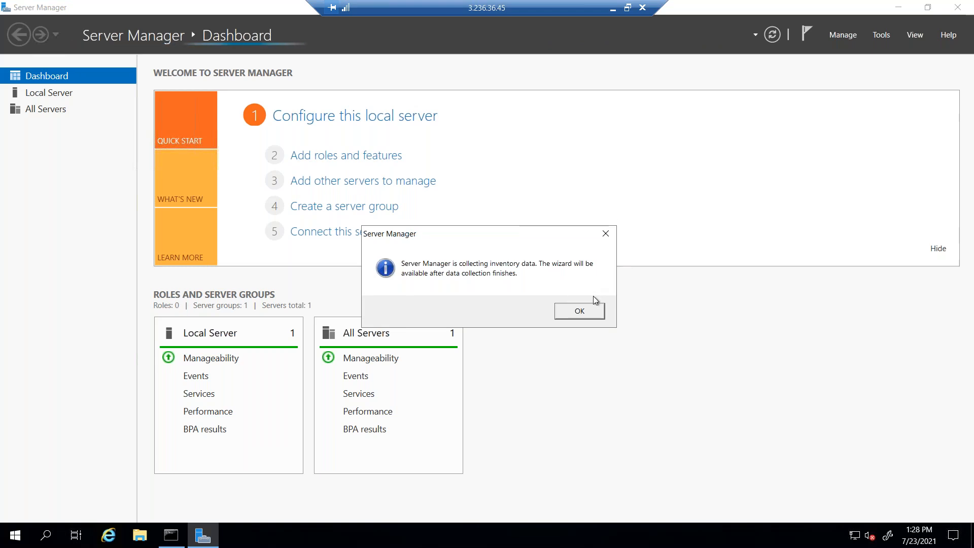
click(579, 318)
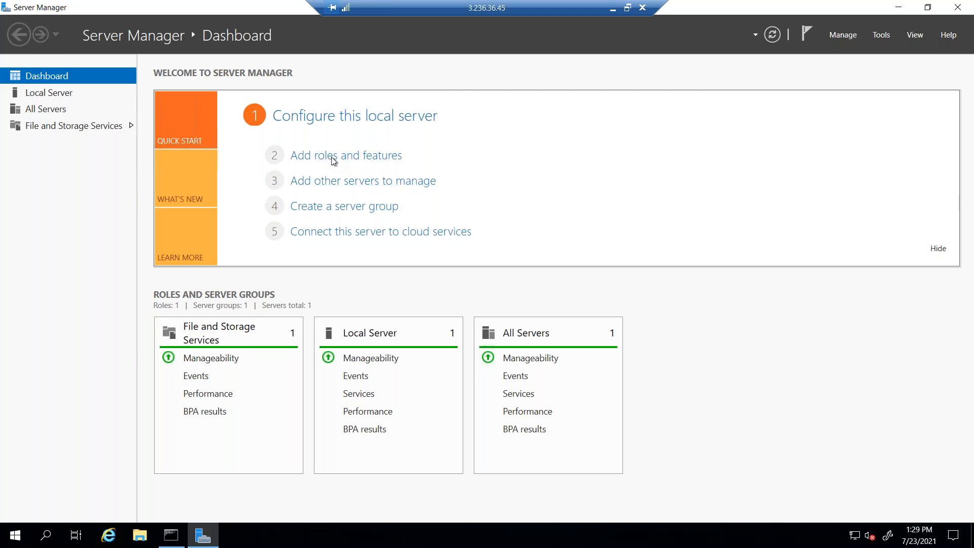
click(204, 543)
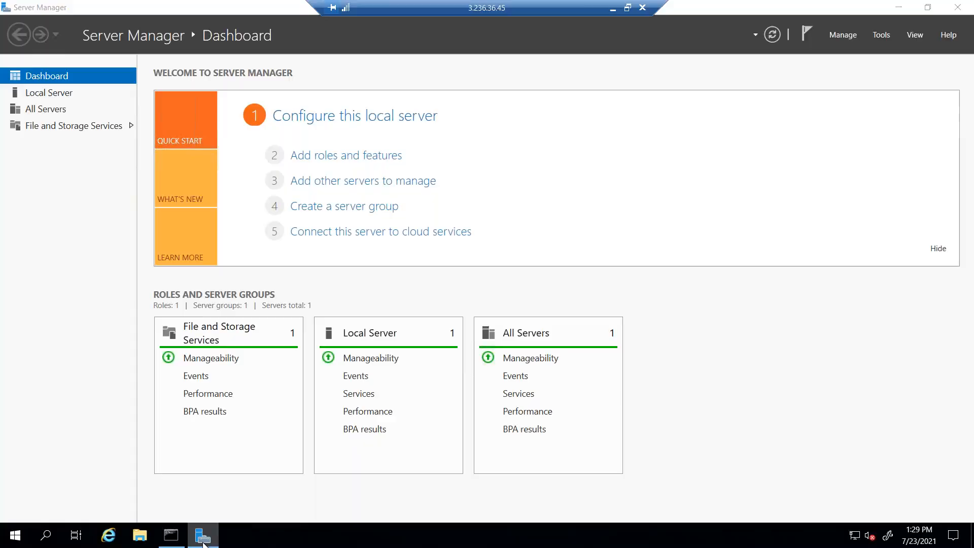
click(204, 537)
click(350, 156)
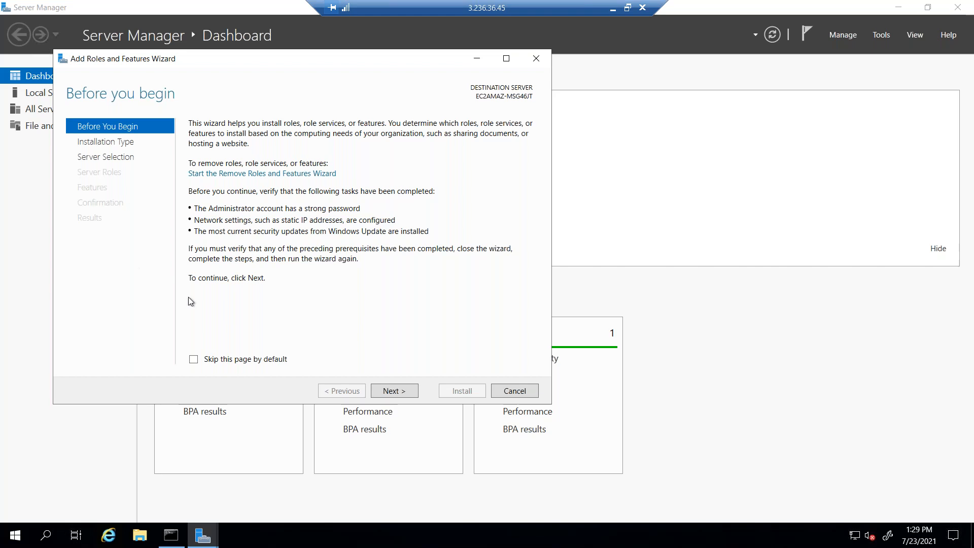
drag(248, 61, 379, 72)
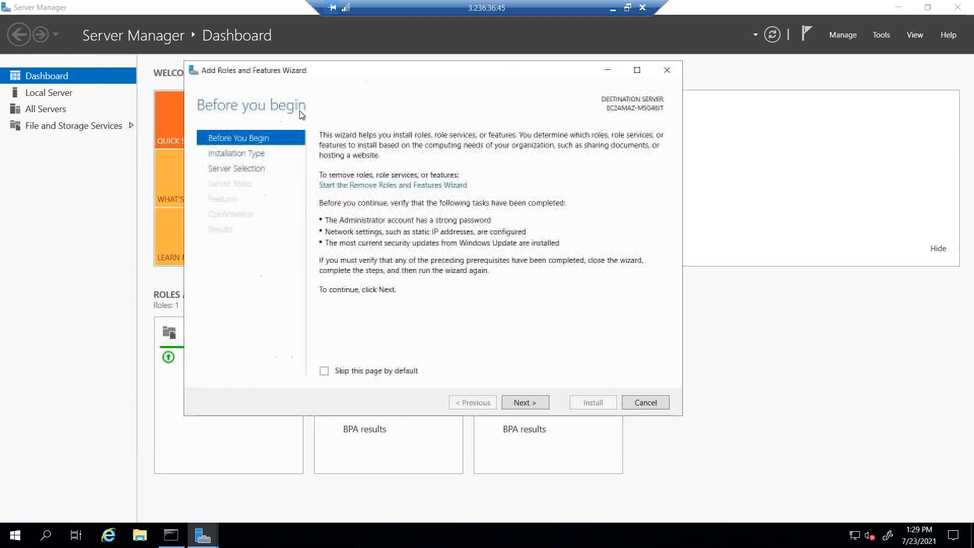
Choose a role-based or feature-based installation on the server from the pool, checking its IP address against the ipconfig output.
click(515, 400)
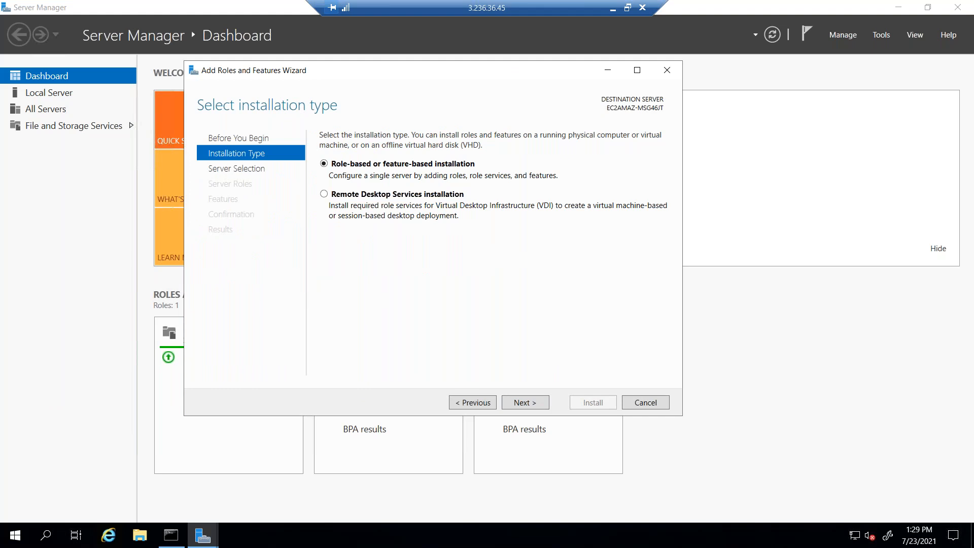
click(521, 404)
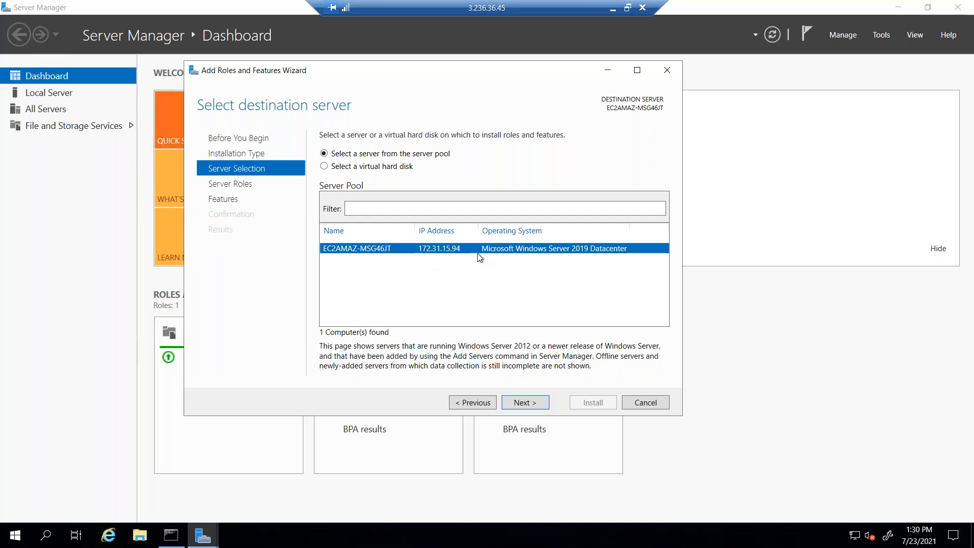
click(171, 535)
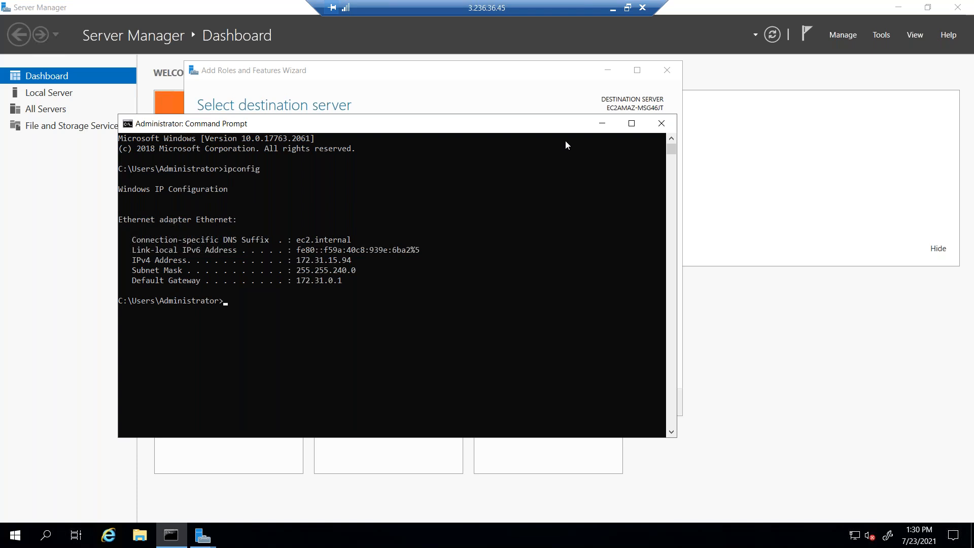
click(611, 120)
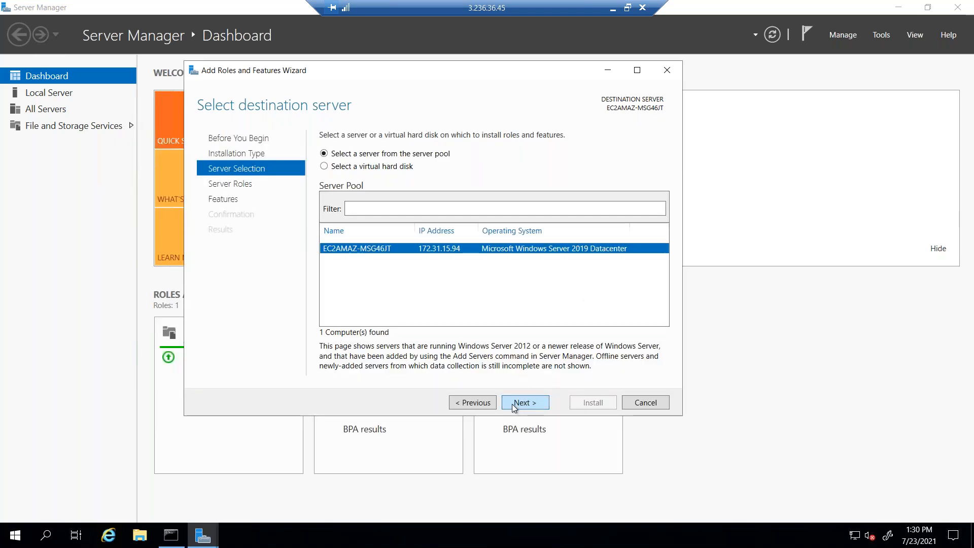
click(514, 403)
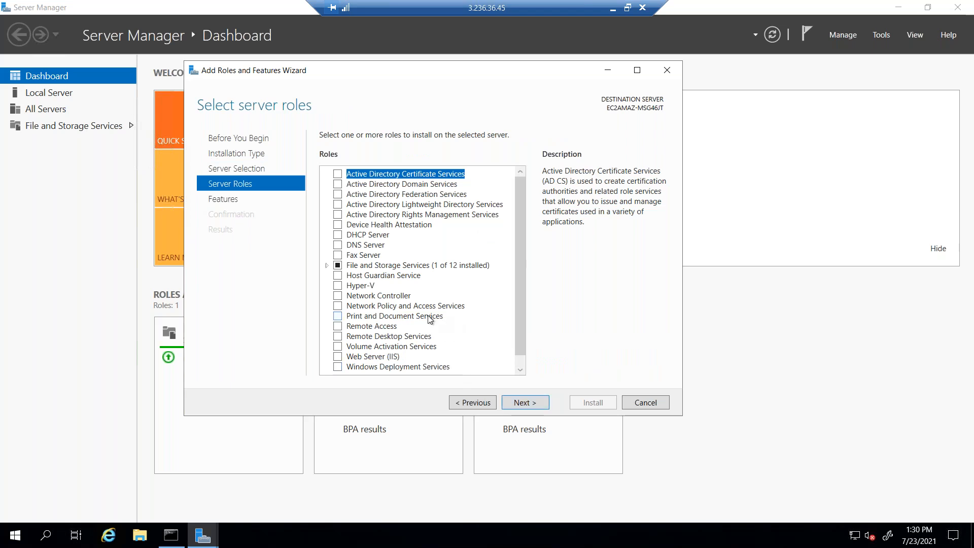
Select the Web Server (IIS) role, add its required features including management tools, and continue to feature selection.
scroll(380, 330, down, 1)
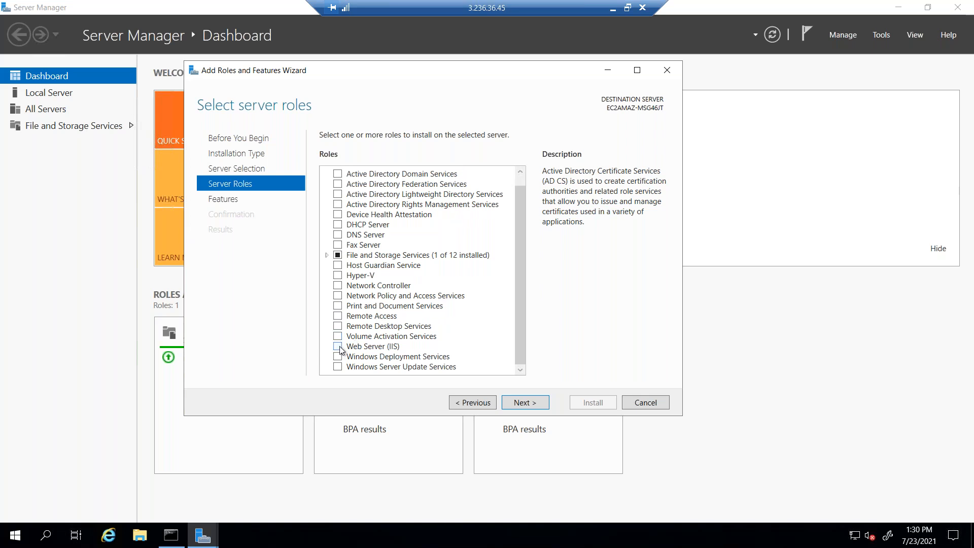
click(338, 347)
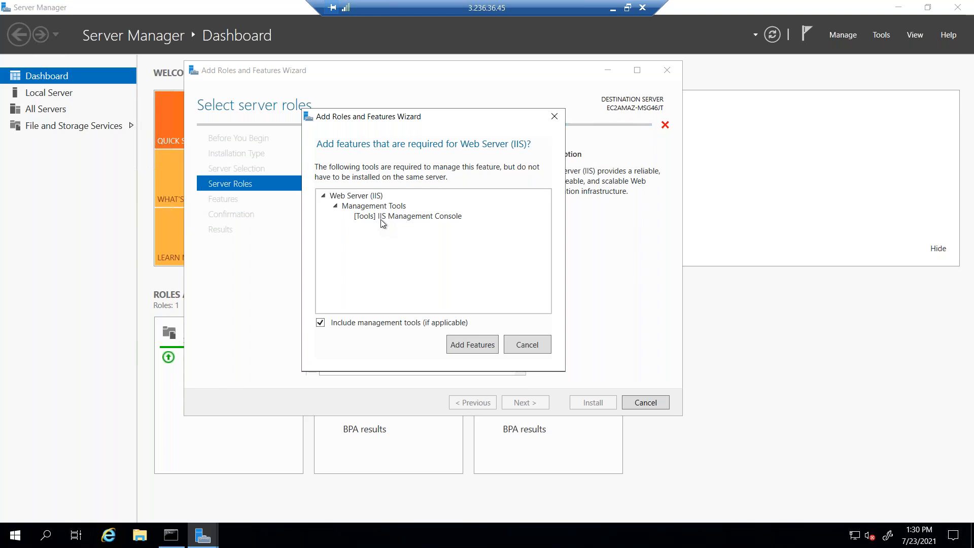
click(488, 348)
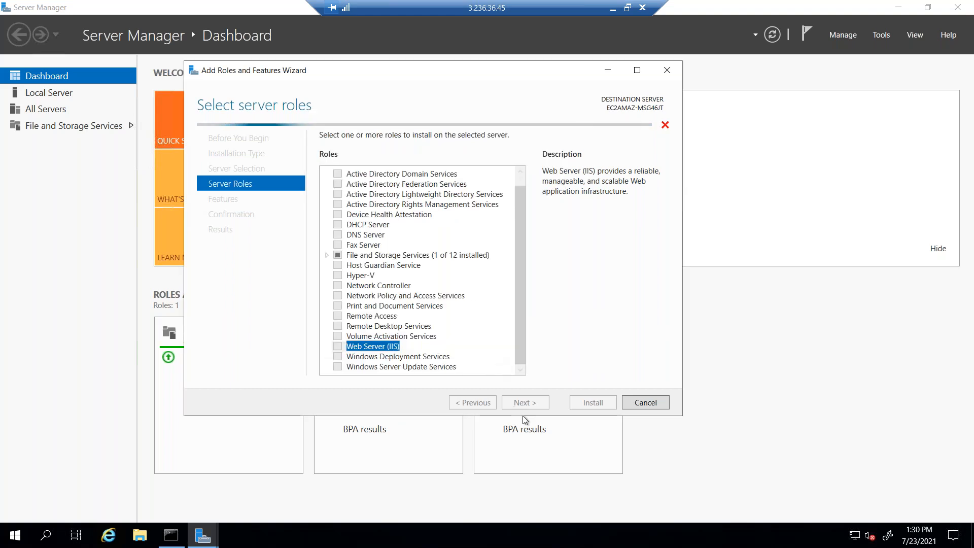
click(518, 402)
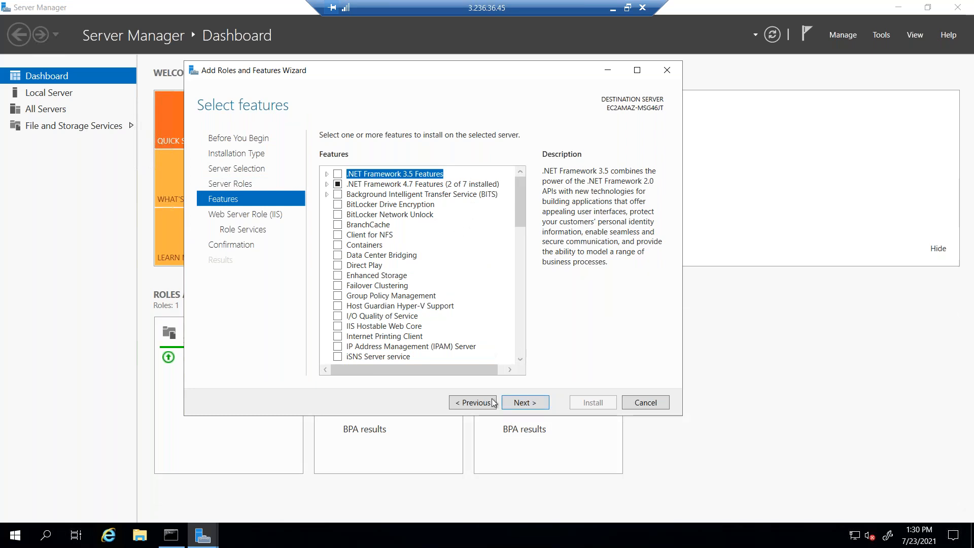
Install Web Server (IIS) with the default features and role services, and close the wizard when installation finishes.
click(528, 404)
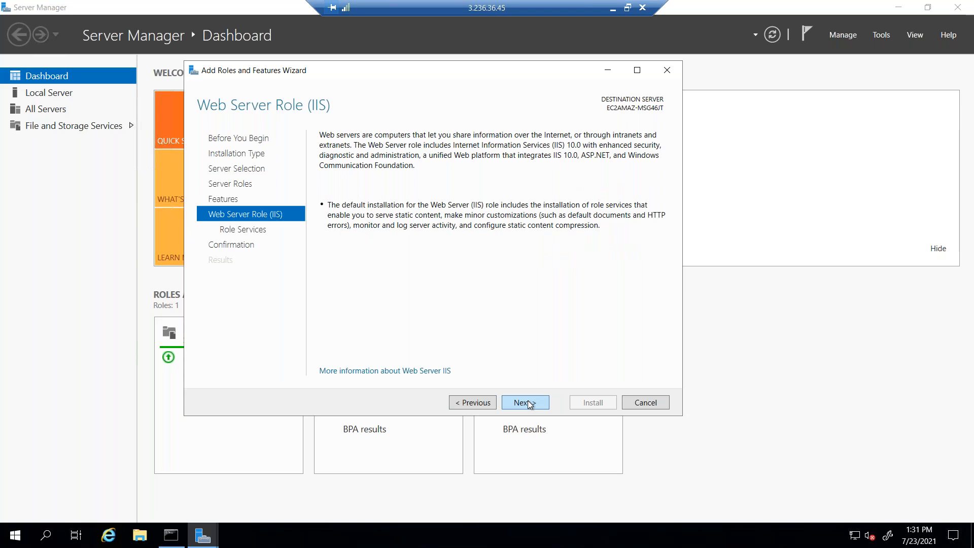
click(525, 403)
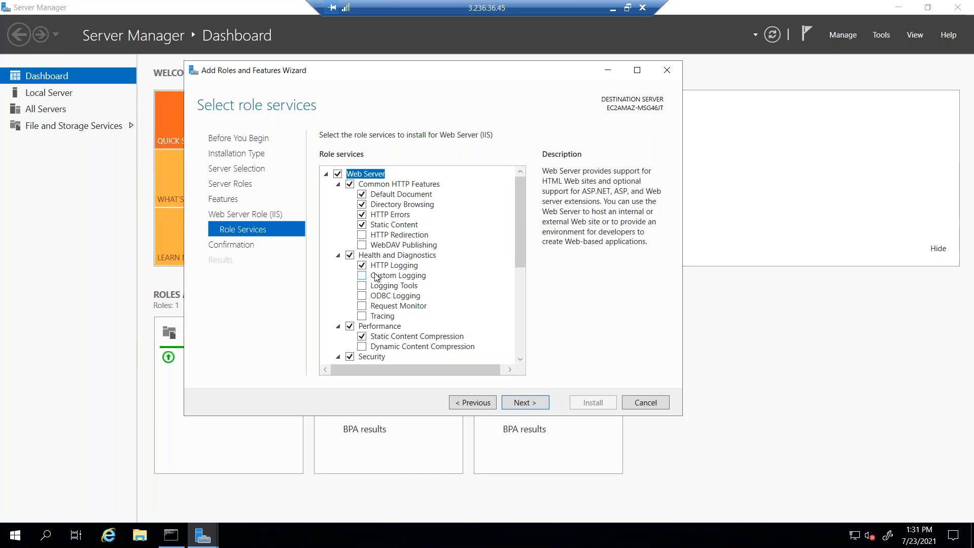
click(530, 404)
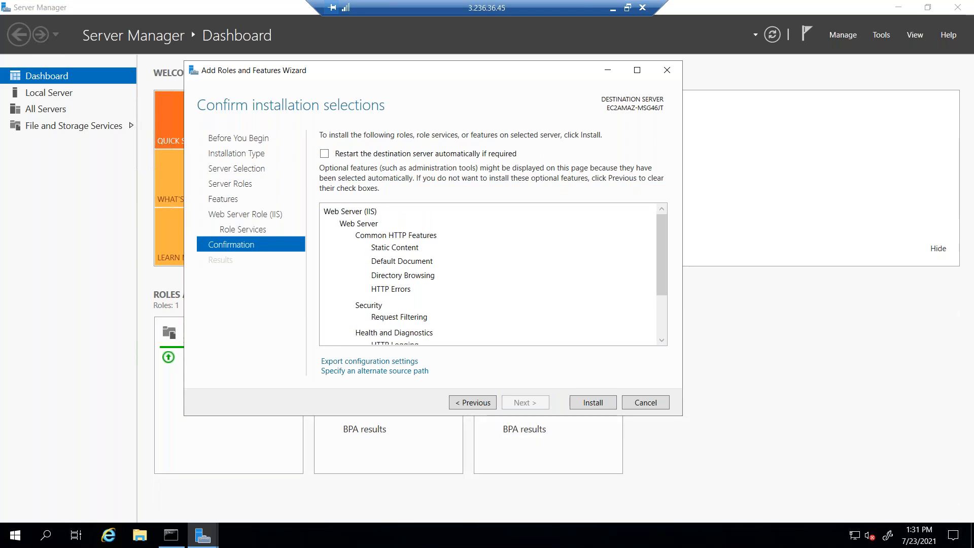
click(590, 403)
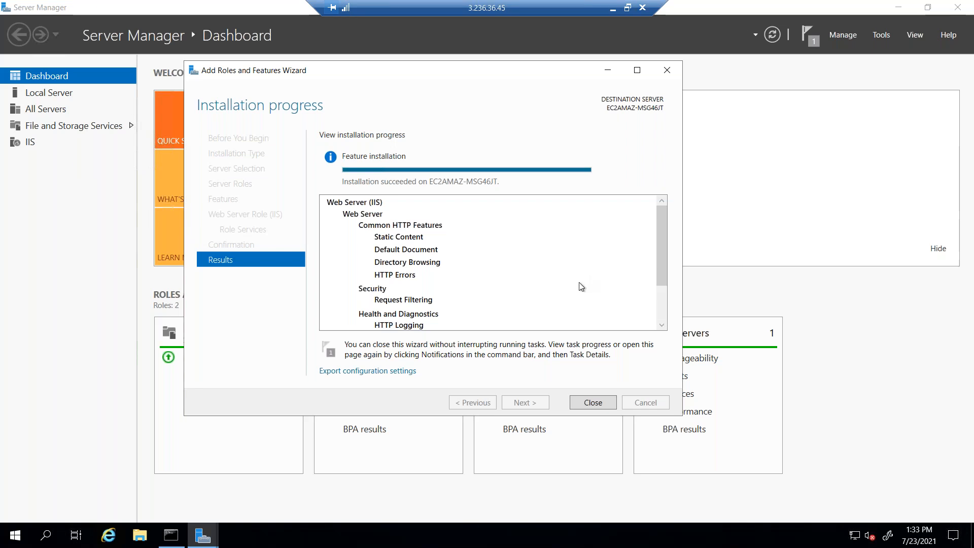
click(594, 399)
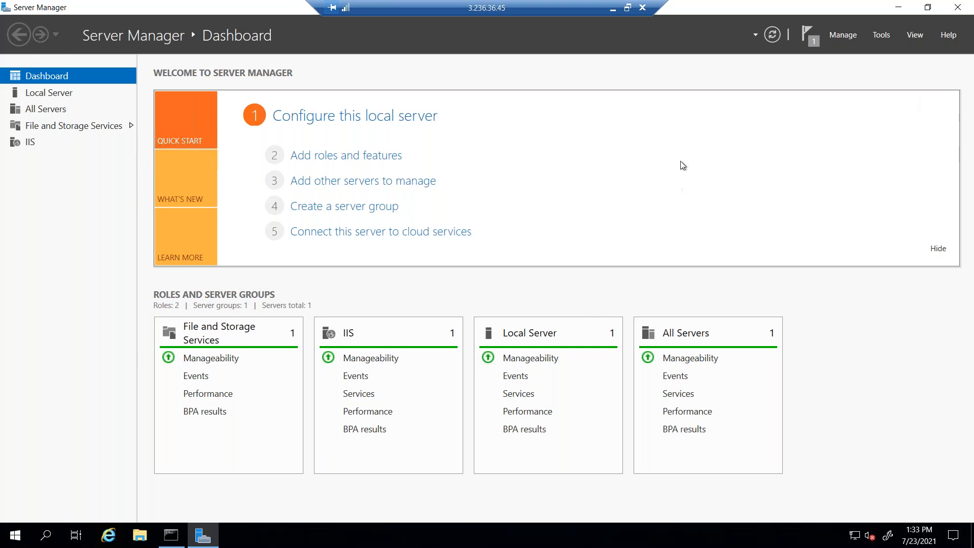
Open Internet Explorer on the server and accept the recommended security, privacy and compatibility settings.
right_click(203, 530)
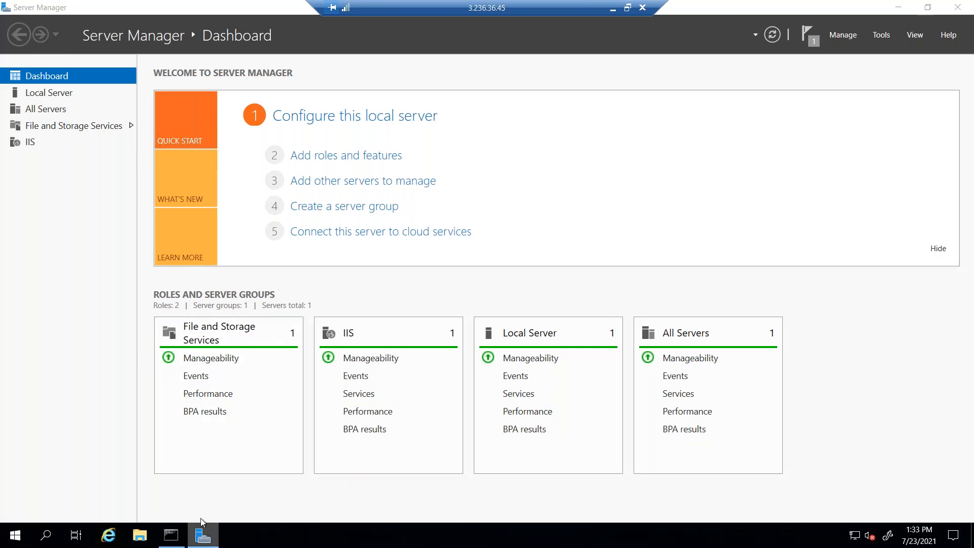
click(203, 536)
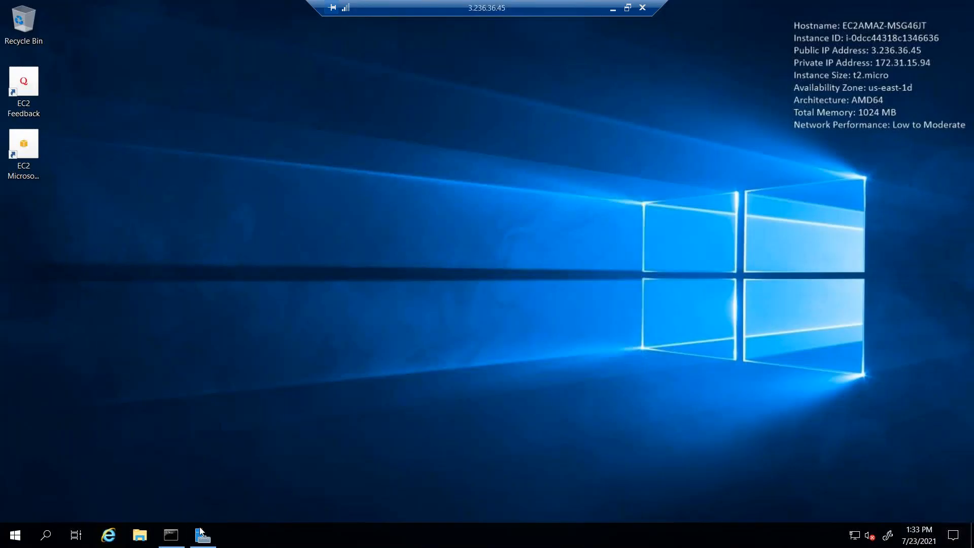
right_click(203, 536)
click(106, 272)
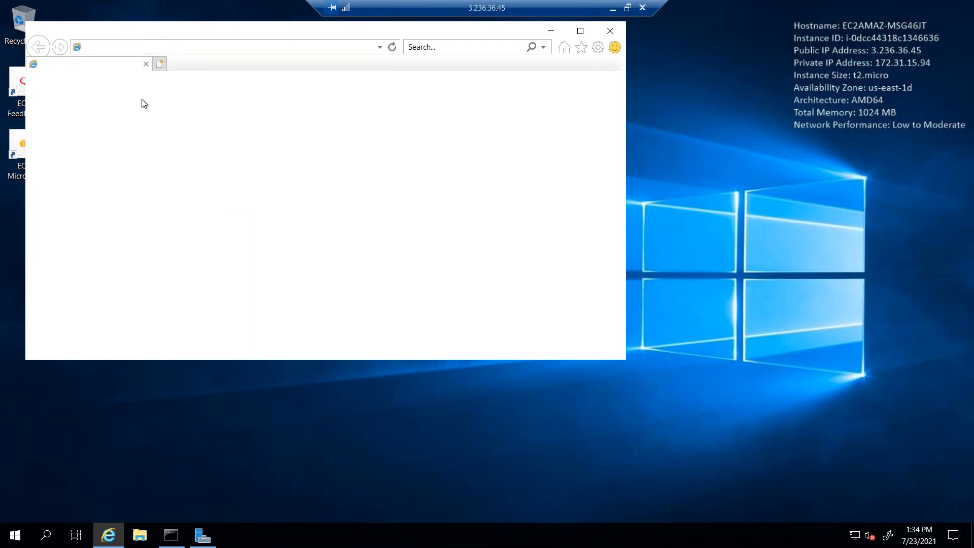
click(178, 542)
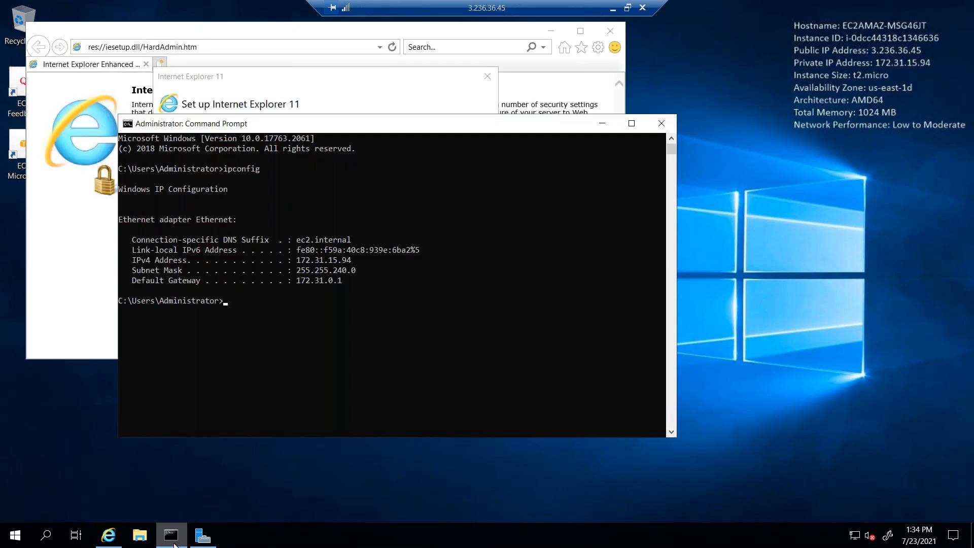
click(174, 543)
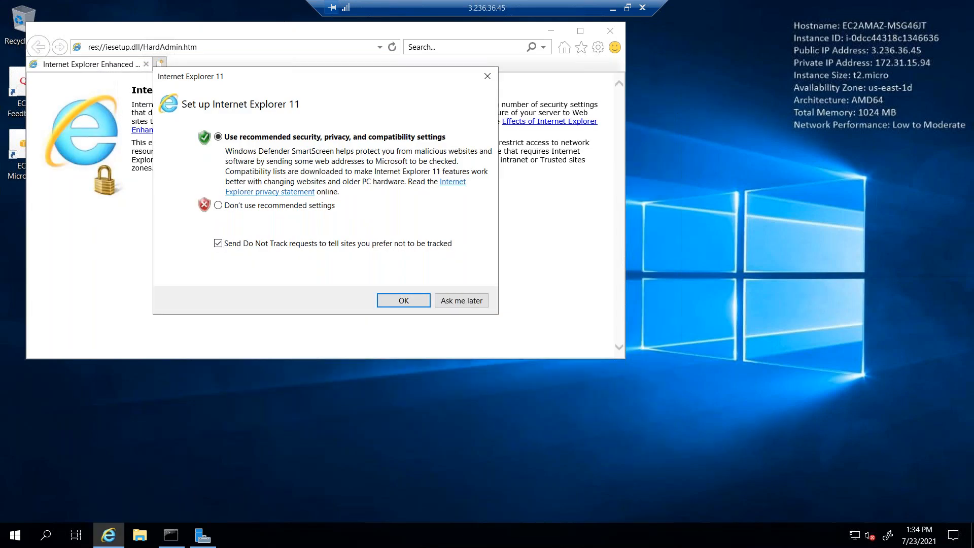
click(425, 304)
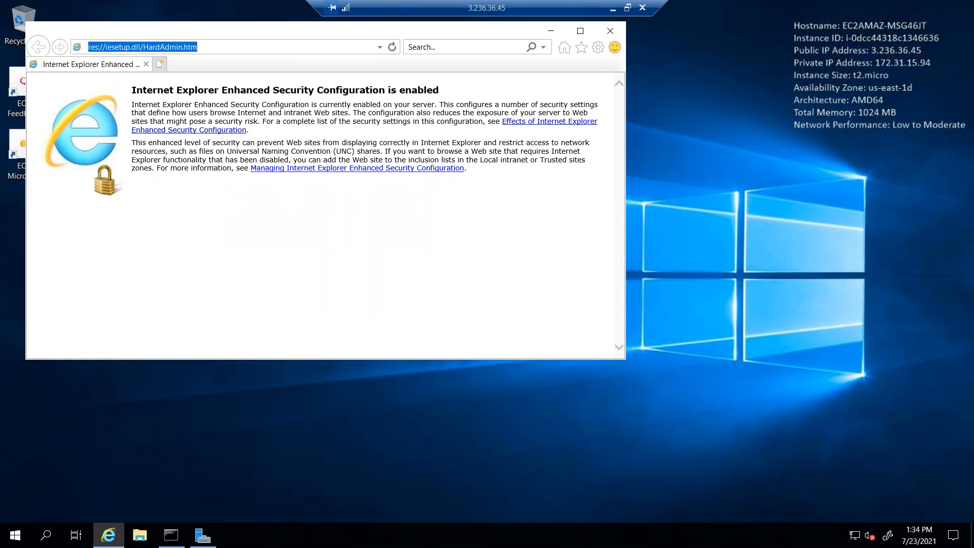
Browse to the server's private address 172.31.15.94 to test the IIS site, and maximize the browser window.
text(172.3)
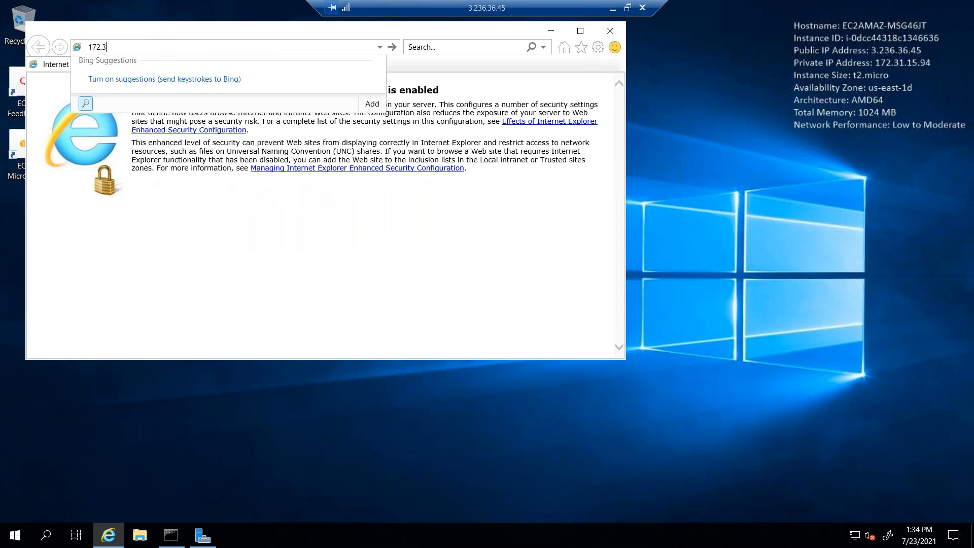
text(1.15.94)
key(Return)
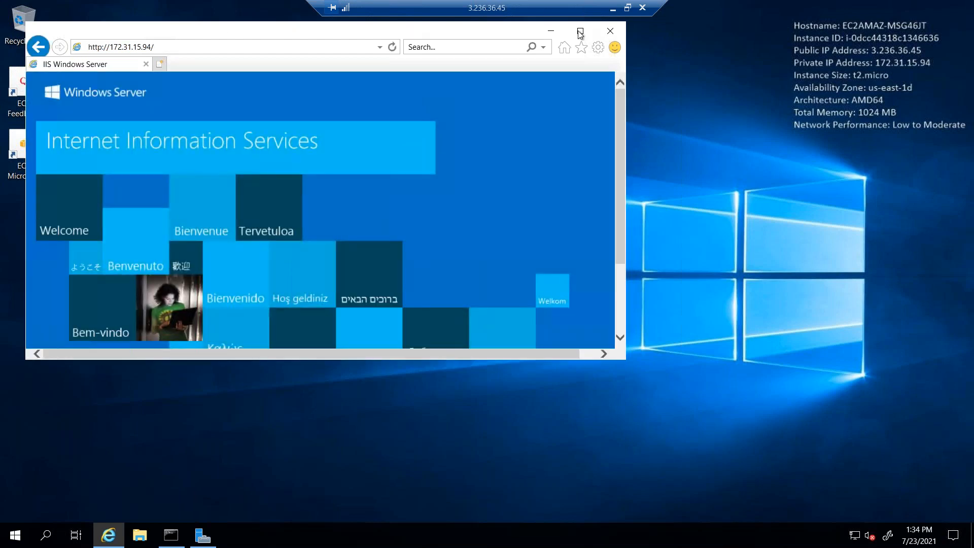
click(579, 32)
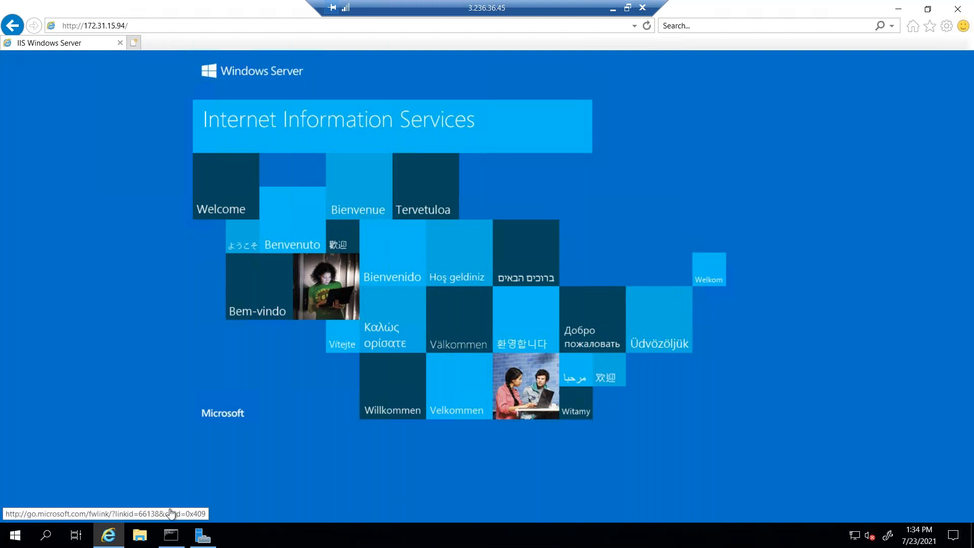
key(super)
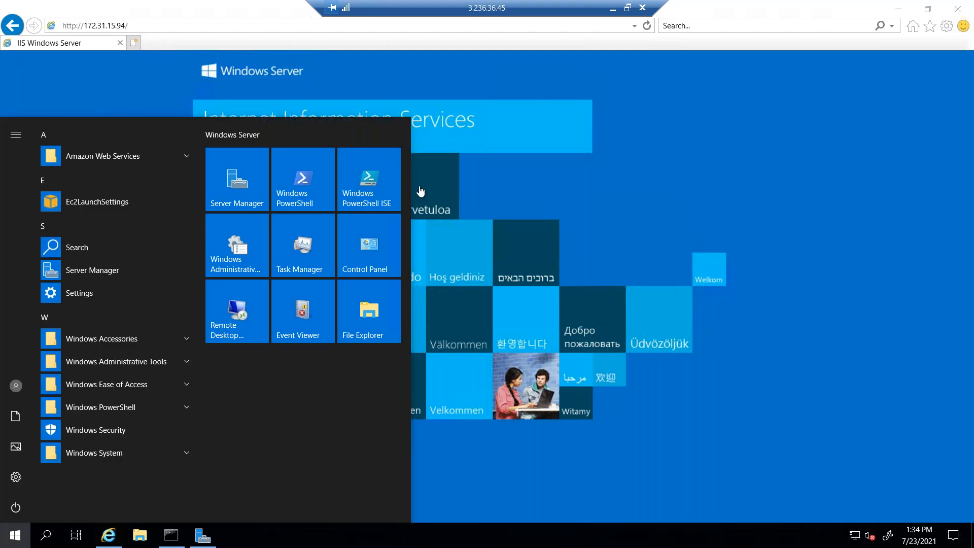
click(438, 484)
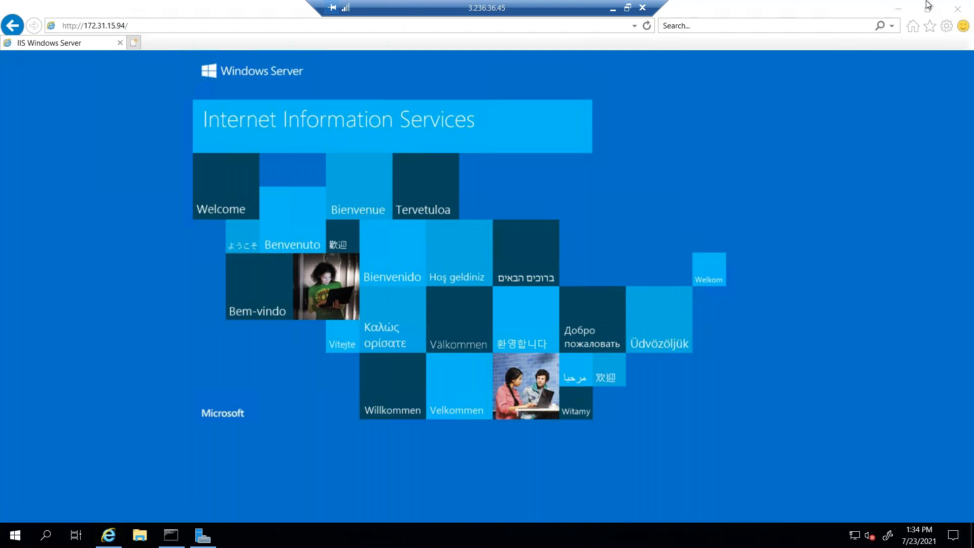
click(897, 8)
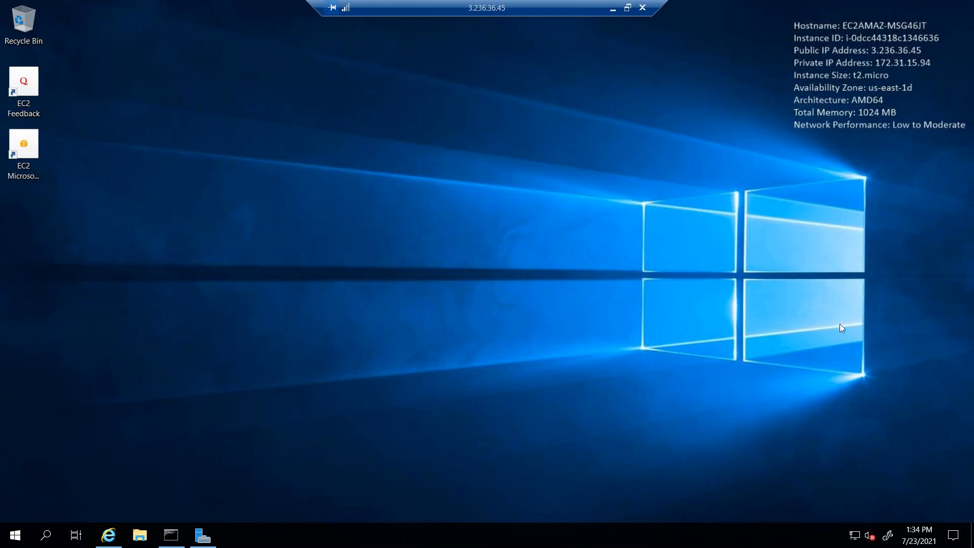
click(14, 535)
click(570, 303)
click(16, 535)
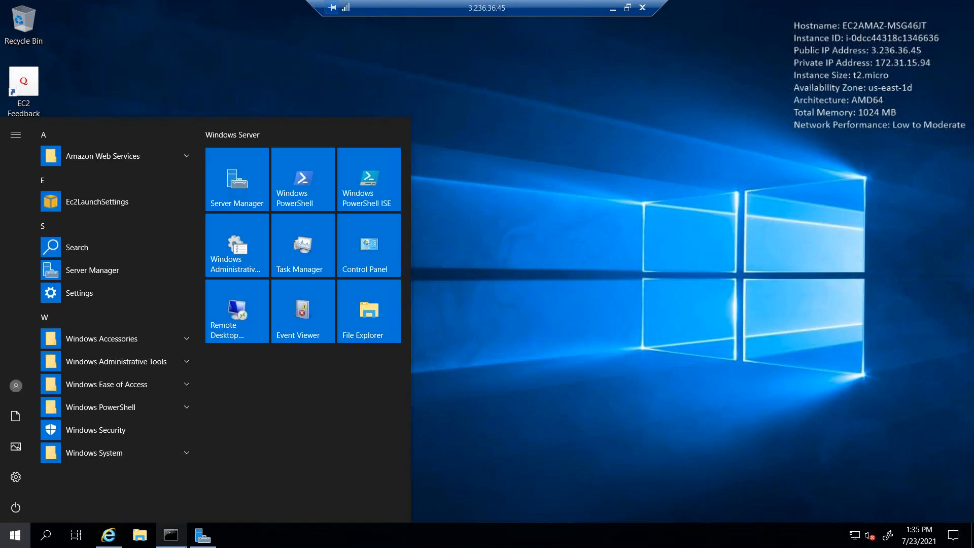
key(super)
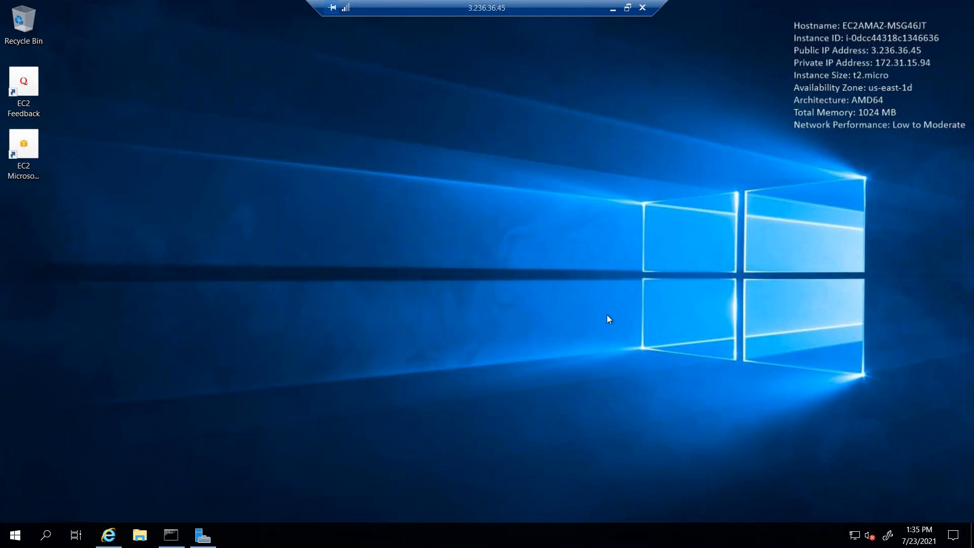
key(alt+Tab)
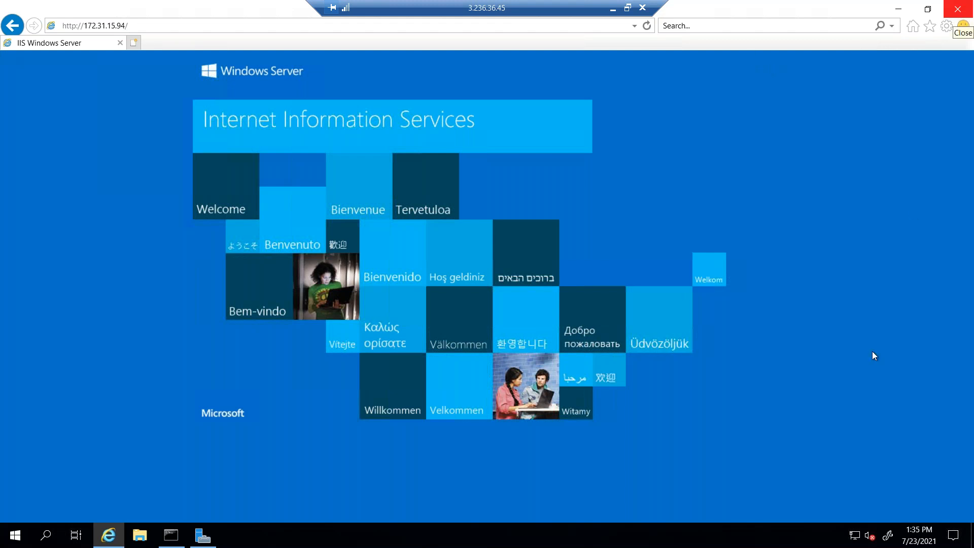
click(972, 538)
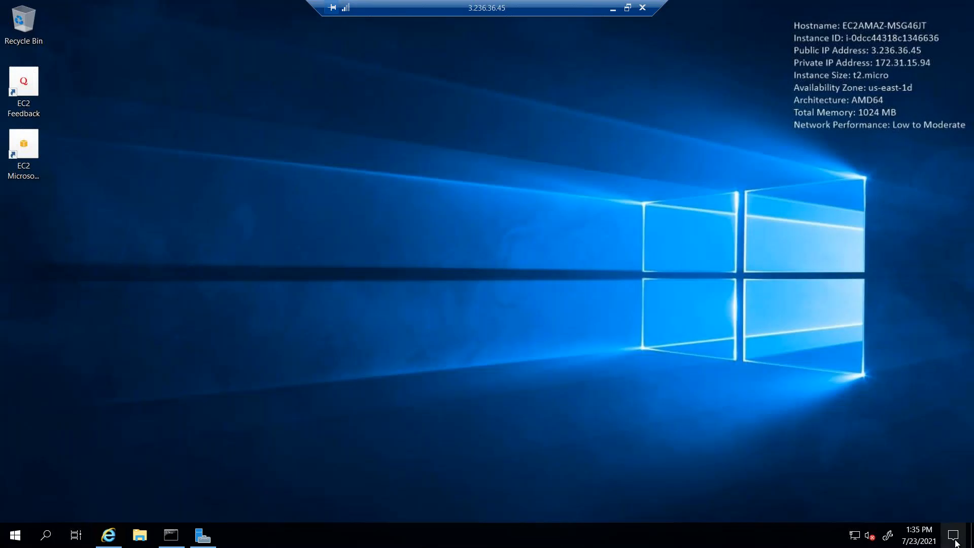
right_click(268, 234)
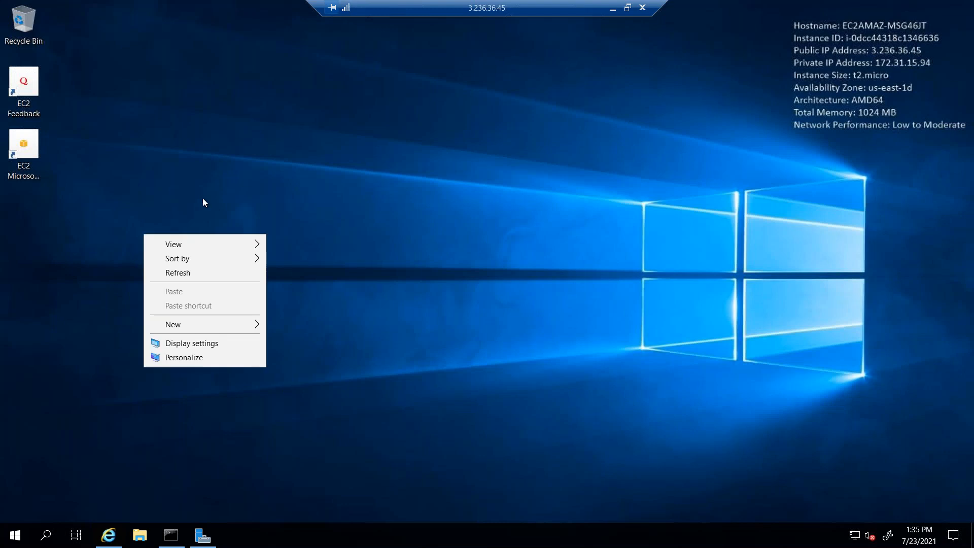
click(220, 139)
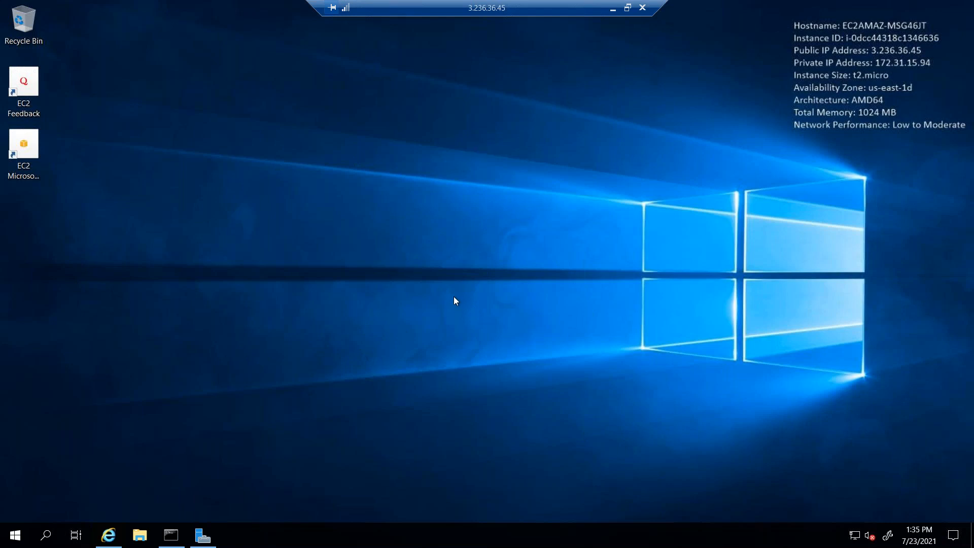
key(alt+Tab)
key(alt+Tab)
key(alt+Tab)
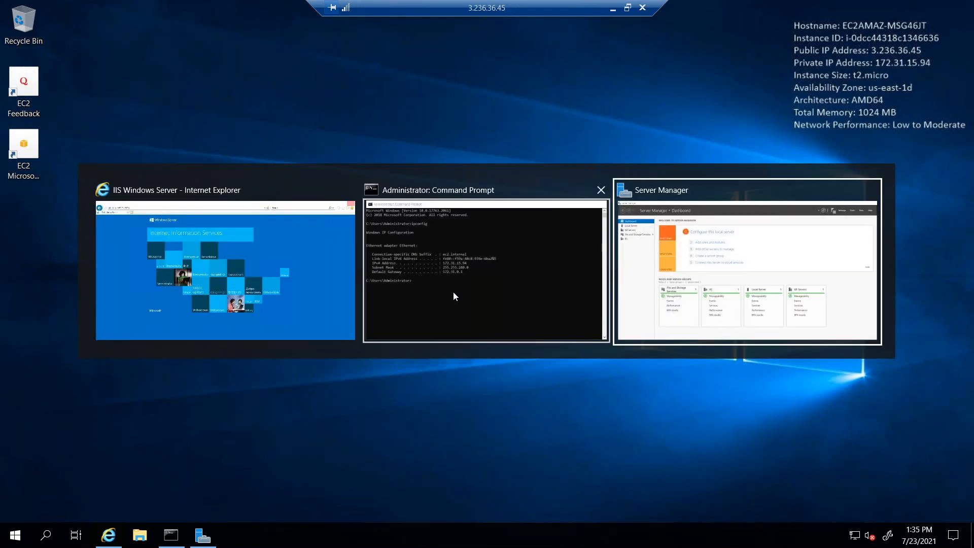
key(super+d)
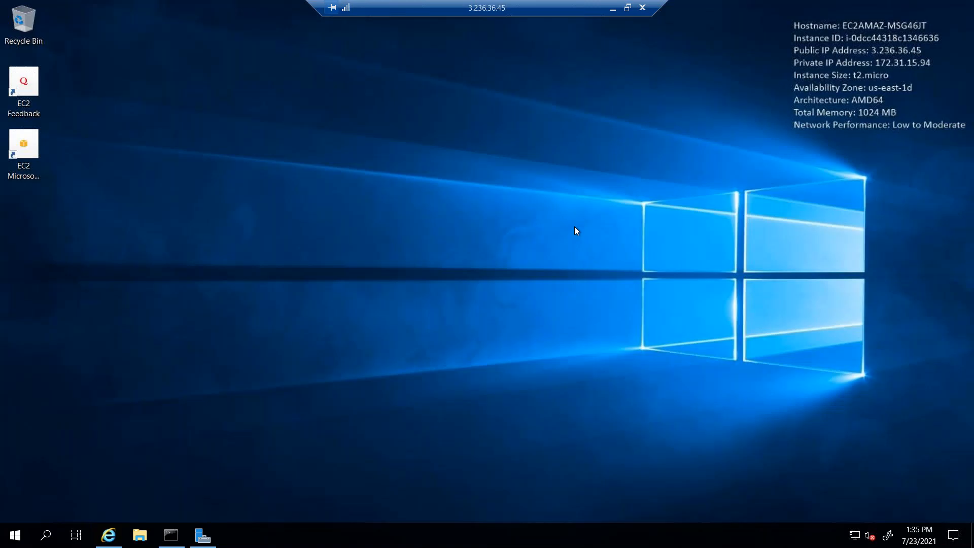
key(super)
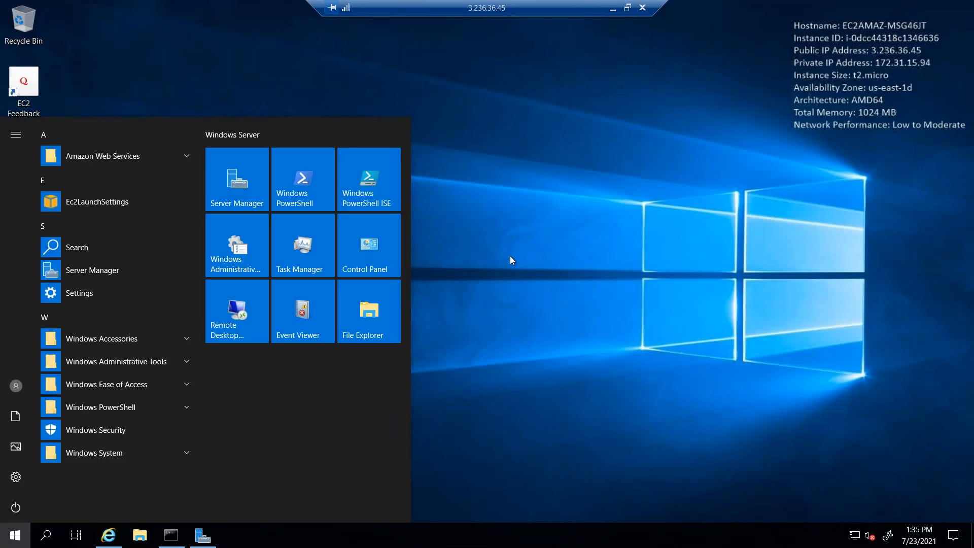
key(super)
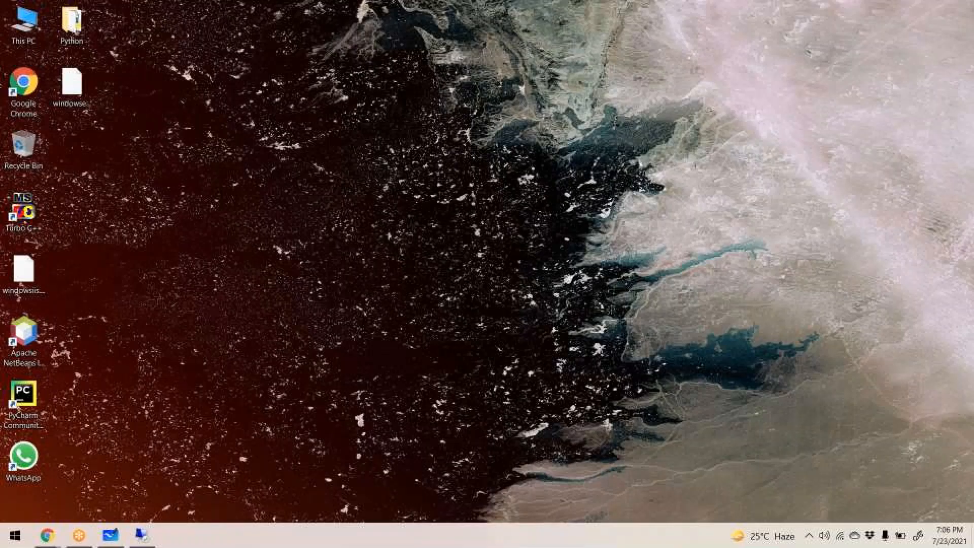
right_click(400, 242)
click(447, 279)
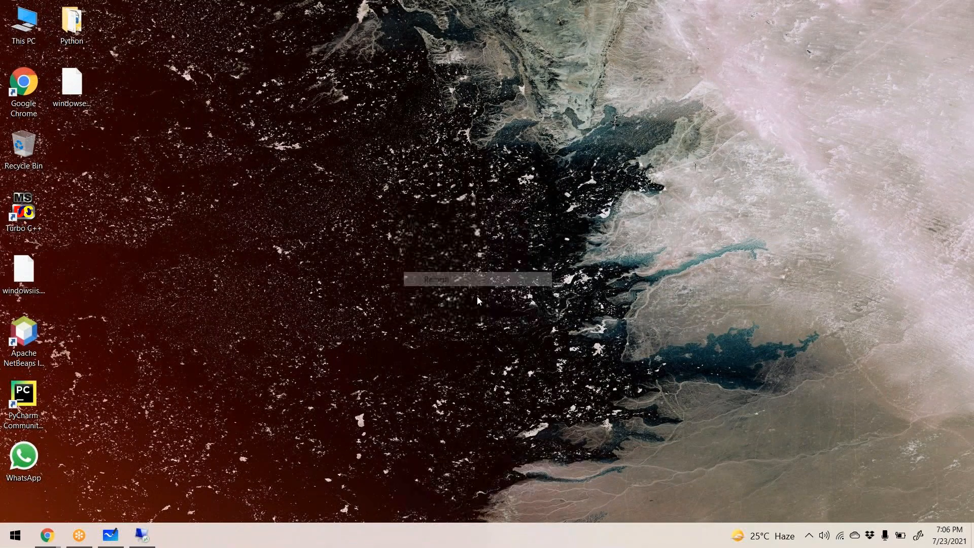
Switch to the AWS console in Chrome on the local computer, list the running EC2 instances, and select WinodowsServer2019.
double_click(20, 112)
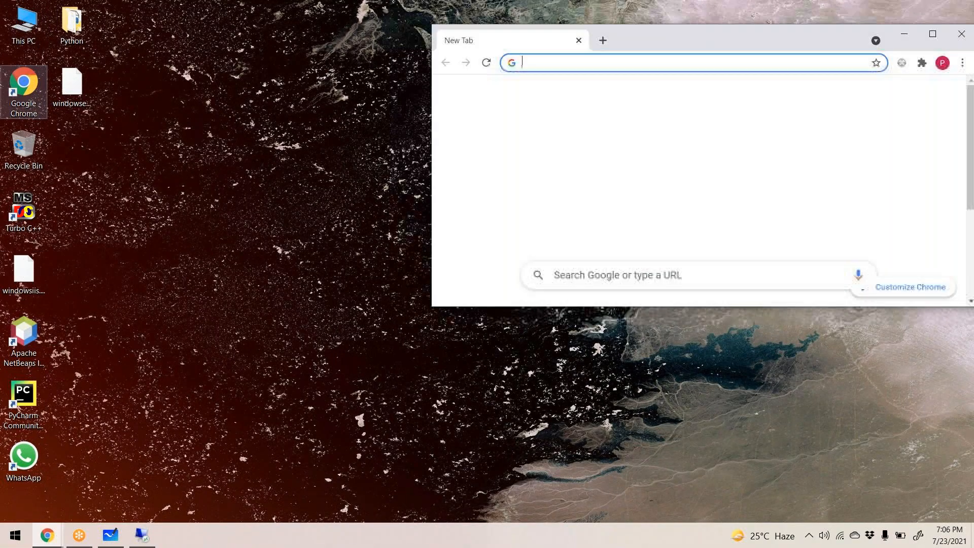
double_click(647, 36)
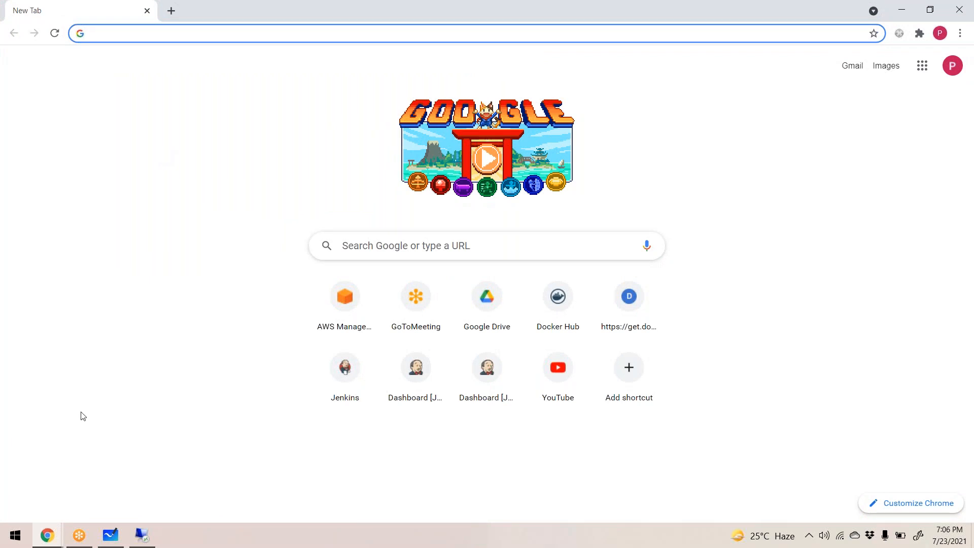
click(26, 499)
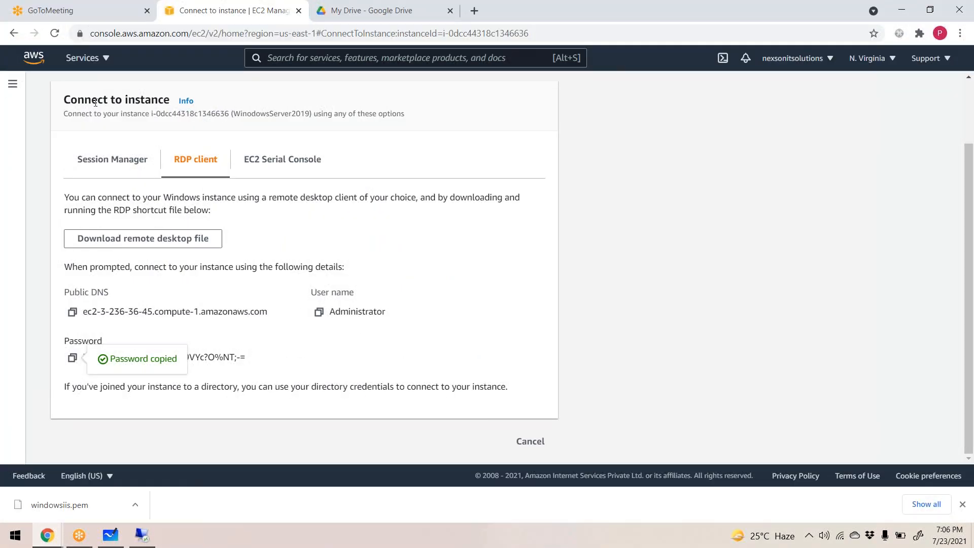
click(94, 163)
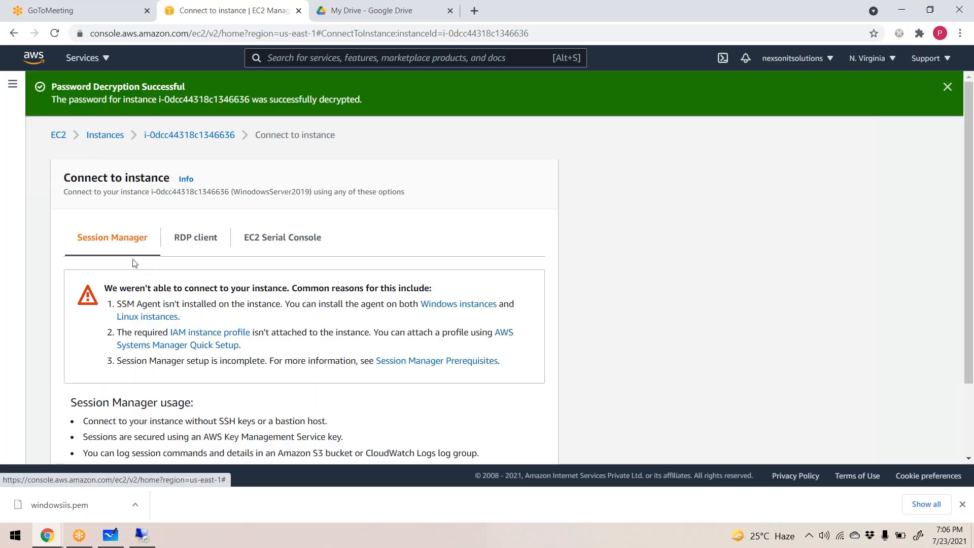
click(58, 135)
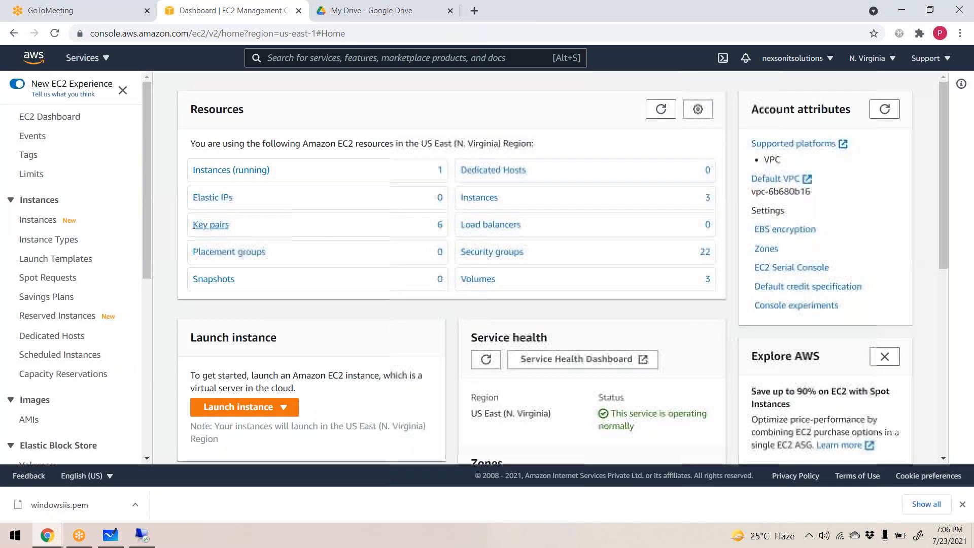
click(257, 169)
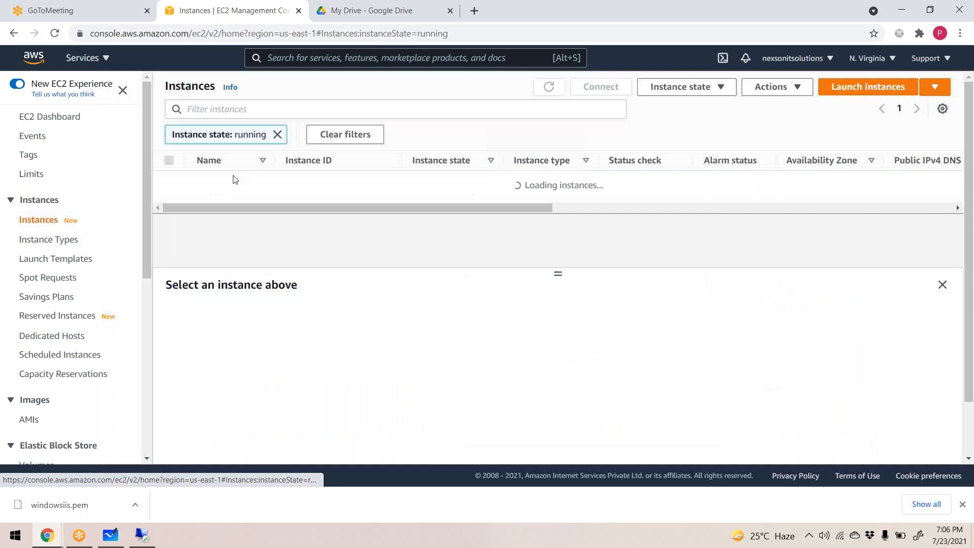
click(169, 181)
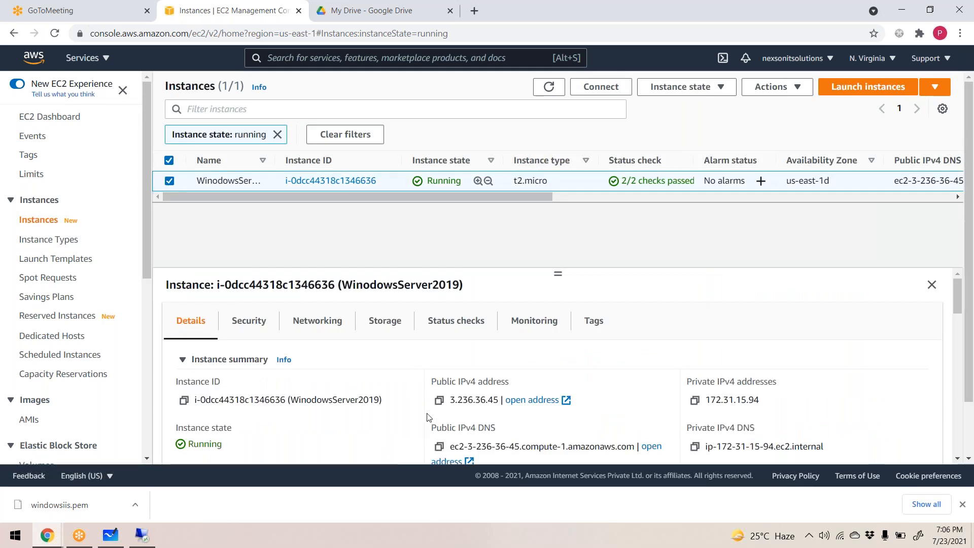
Try to open the instance's private address 172.31.15.94 in a new browser tab on the local computer.
key(ctrl+t)
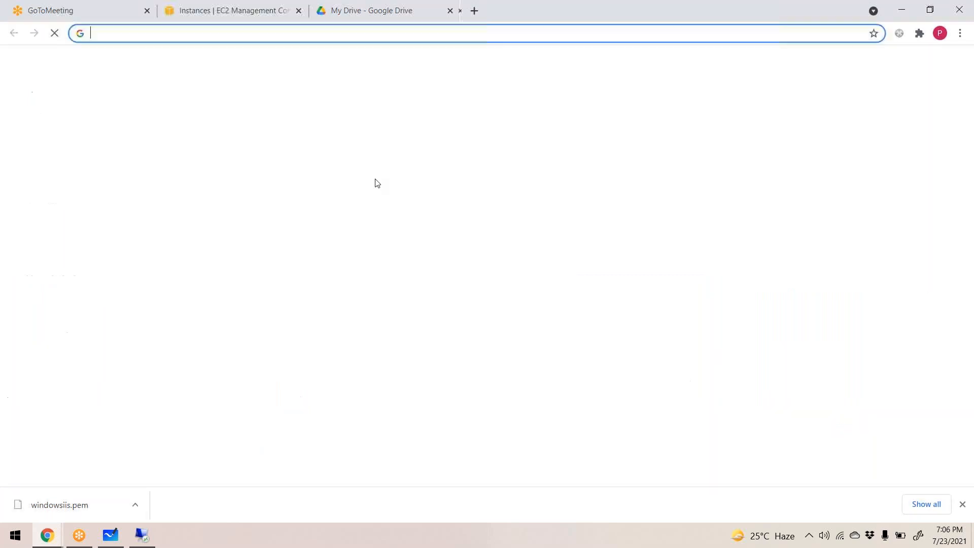
text(172.31.15.94)
key(Return)
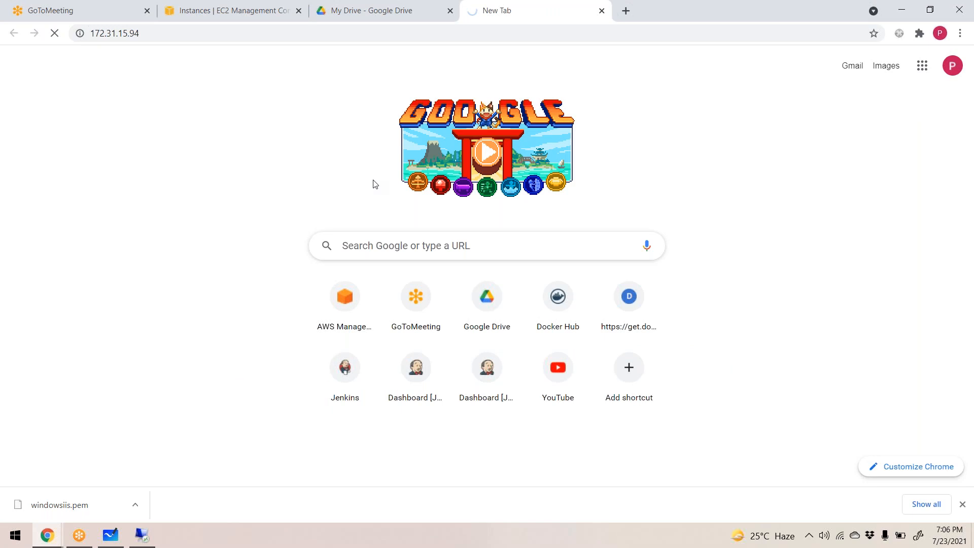
Copy the instance's public IPv4 address 3.236.36.45 and try to load it in another new tab.
click(245, 9)
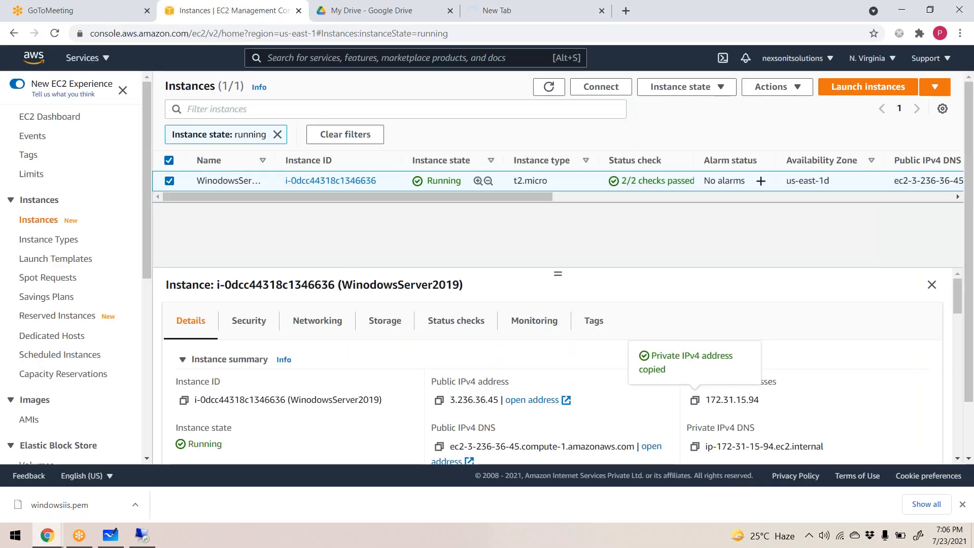
click(439, 401)
key(ctrl+t)
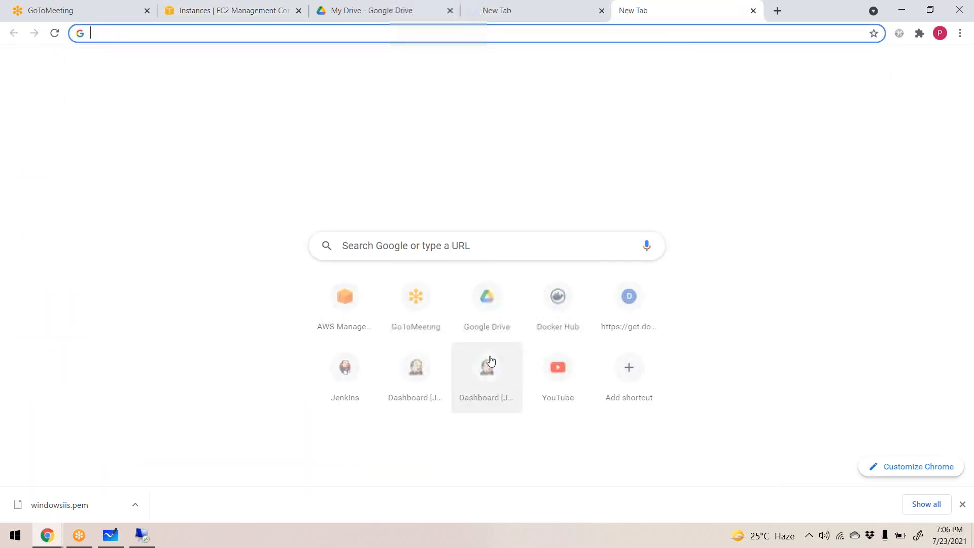
key(ctrl+v)
key(Return)
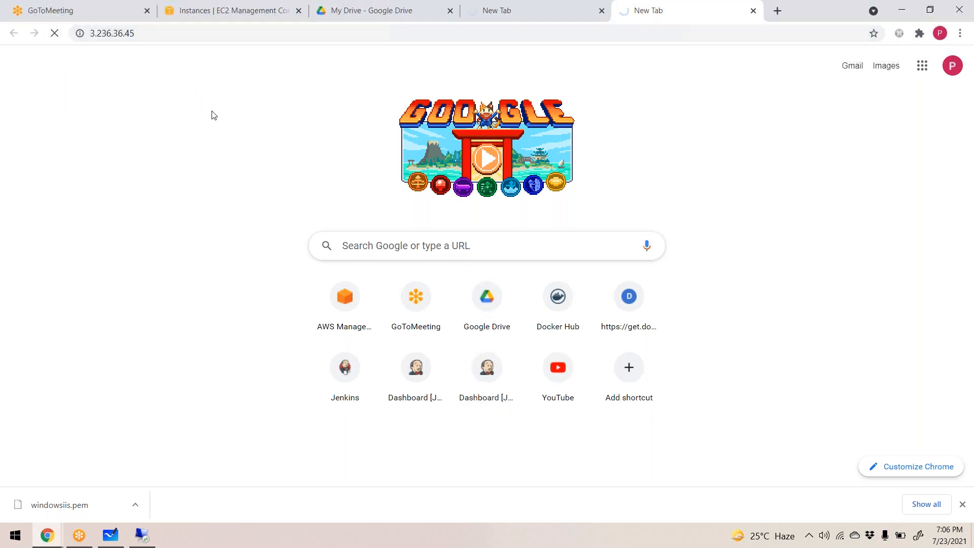
Review the instance's inbound rules in its security details and open its security group, launch-wizard-21.
click(245, 8)
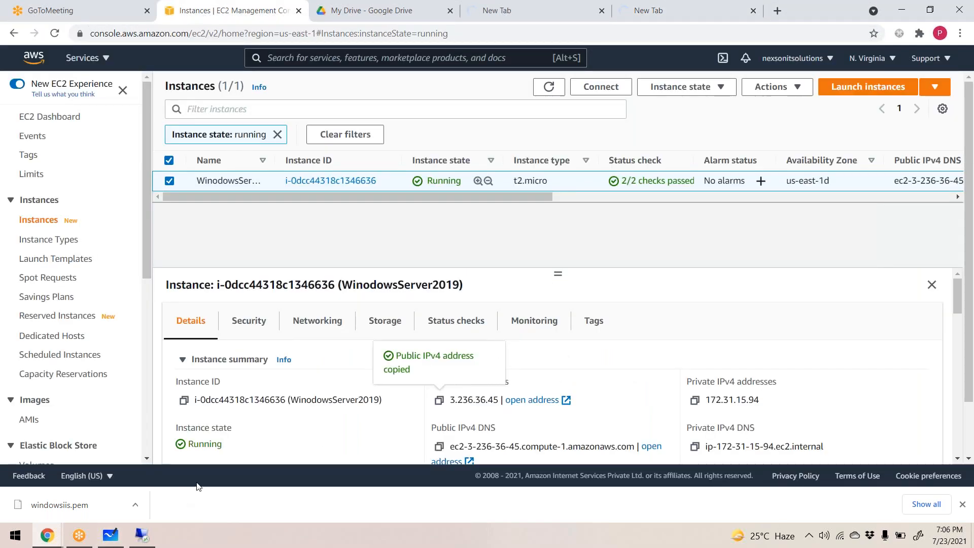
click(247, 321)
scroll(265, 382, down, 5)
scroll(264, 382, up, 3)
scroll(202, 416, down, 3)
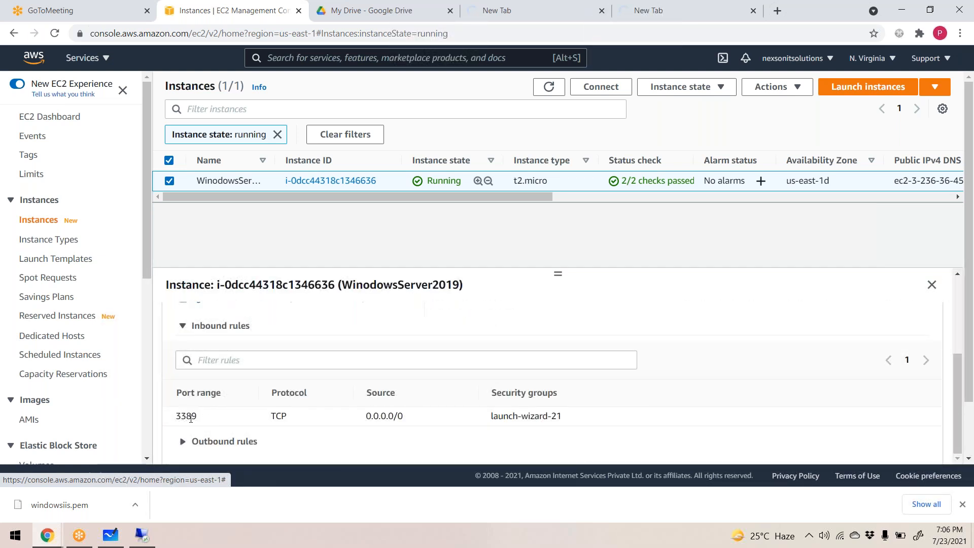
double_click(191, 417)
scroll(264, 411, up, 2)
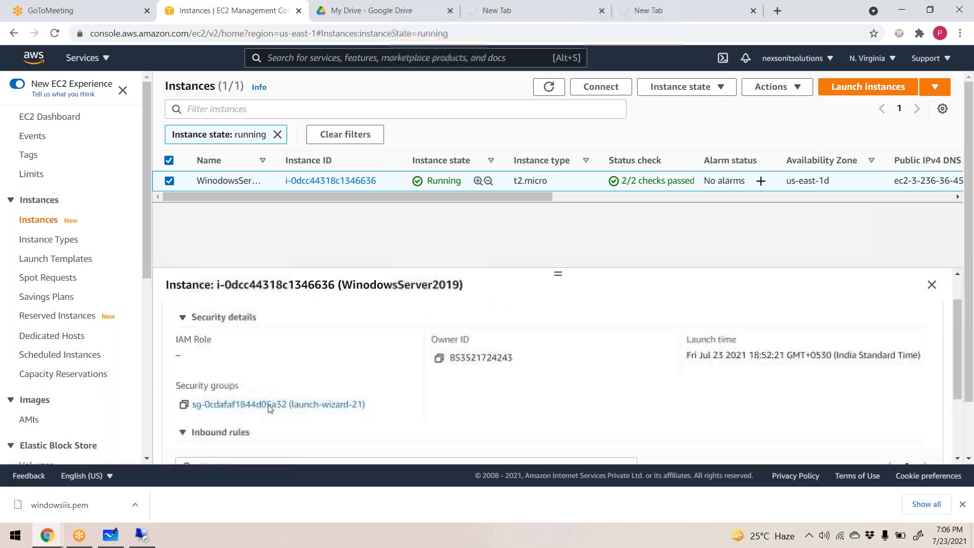
click(272, 405)
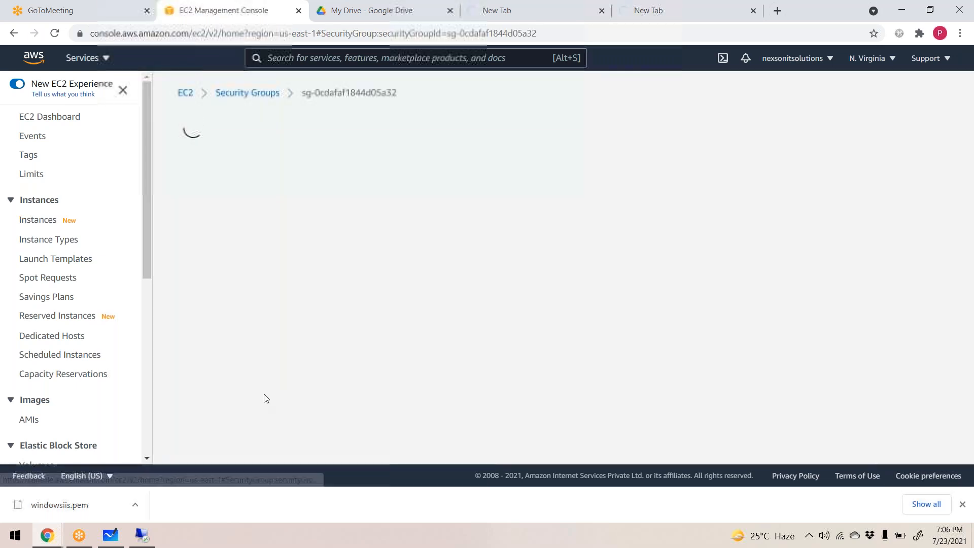
scroll(308, 362, down, 1)
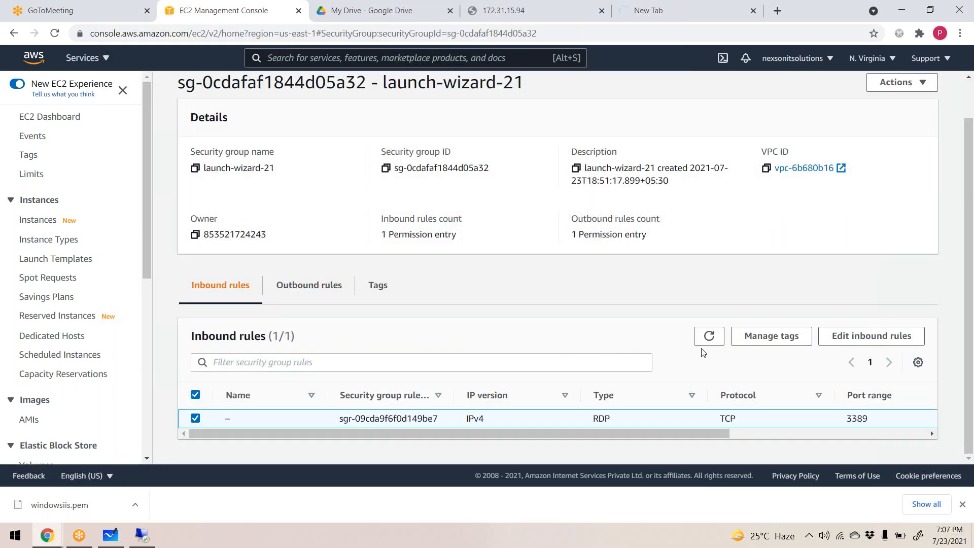
Add an HTTP rule to the inbound rules of launch-wizard-21 and try to save it without a source.
click(872, 335)
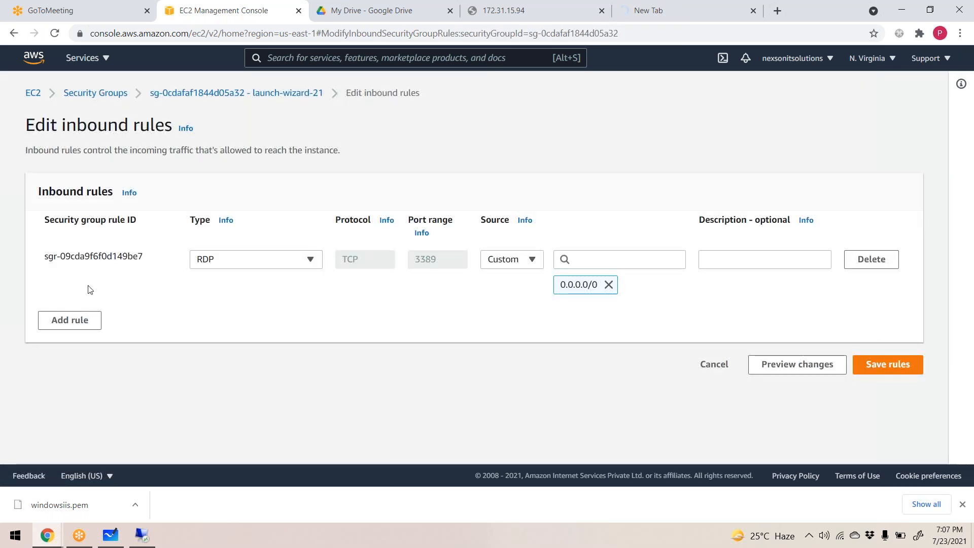
click(80, 320)
click(308, 314)
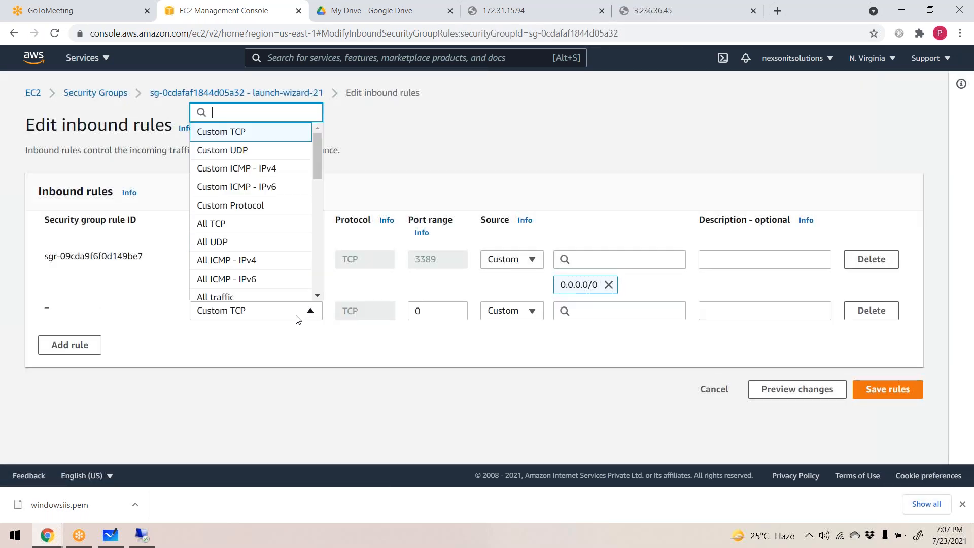
drag(321, 162, 318, 221)
click(225, 161)
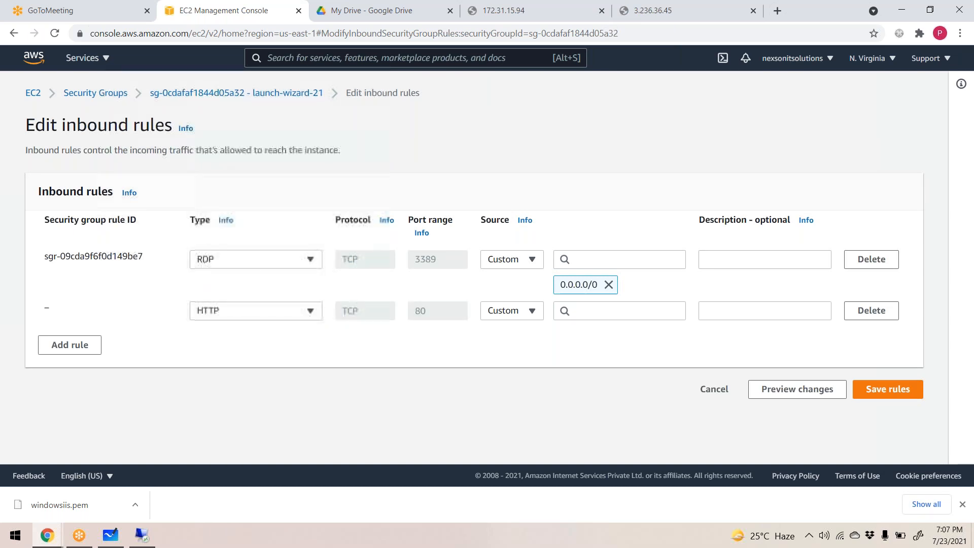
click(880, 390)
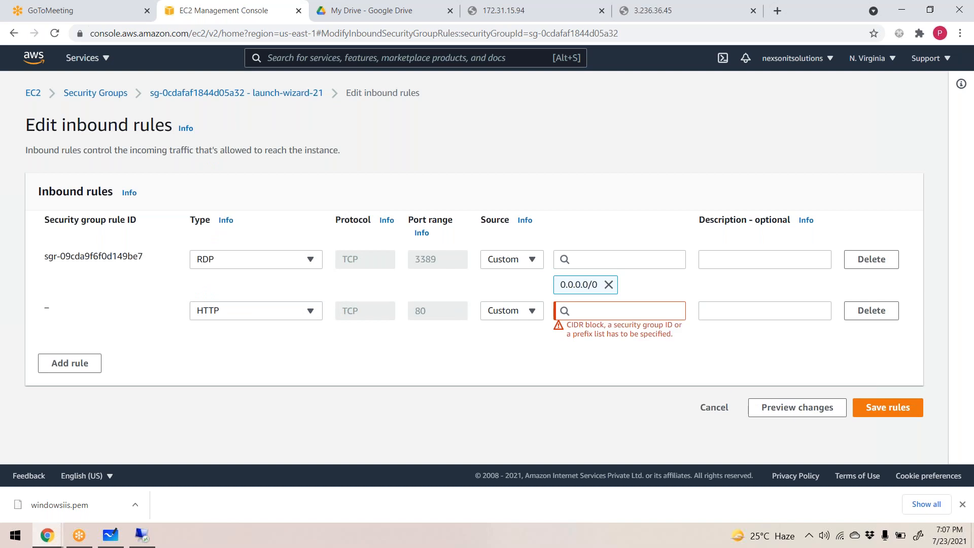
Set the HTTP rule's source to anywhere, 0.0.0.0/0, and save the inbound rules.
click(561, 309)
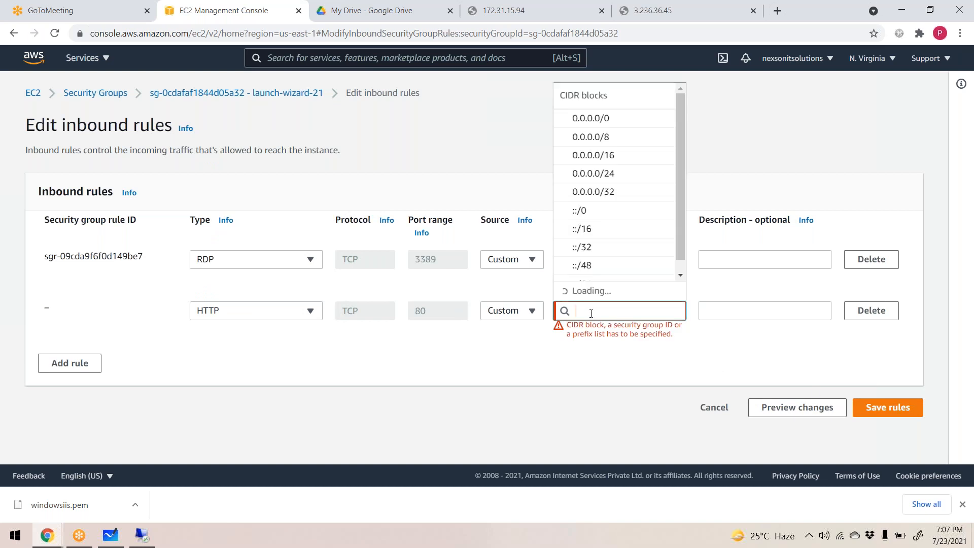
click(573, 137)
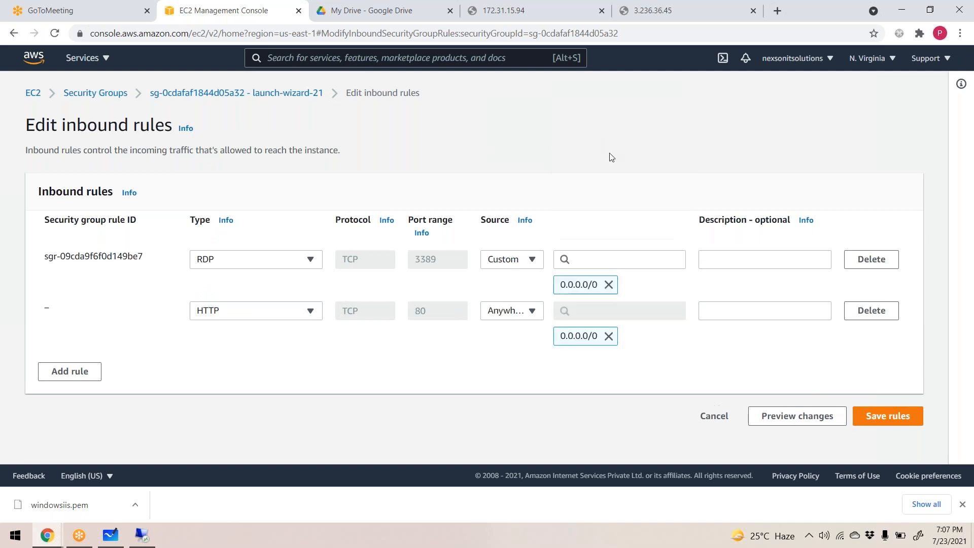
click(894, 422)
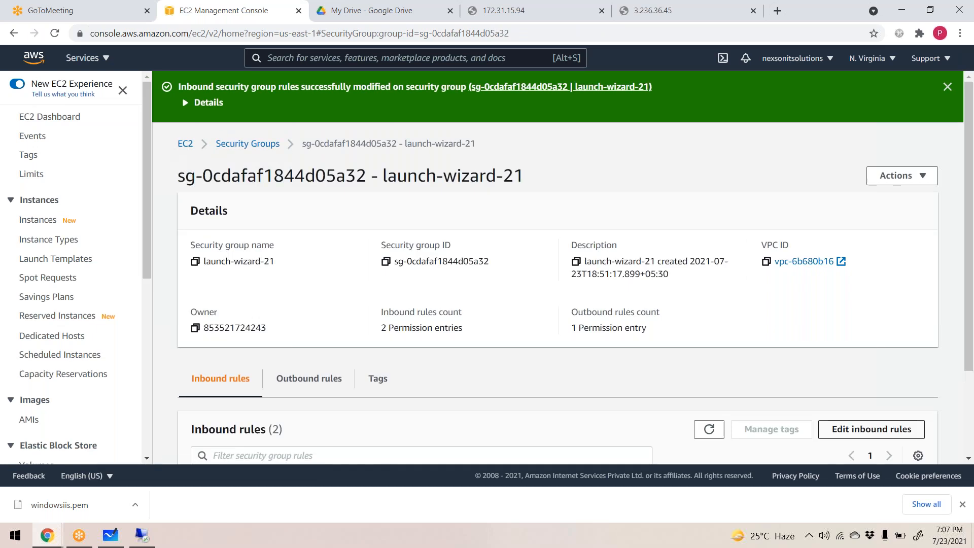
Return to the list of running EC2 instances and show the summary details of WinodowsServer2019.
click(181, 144)
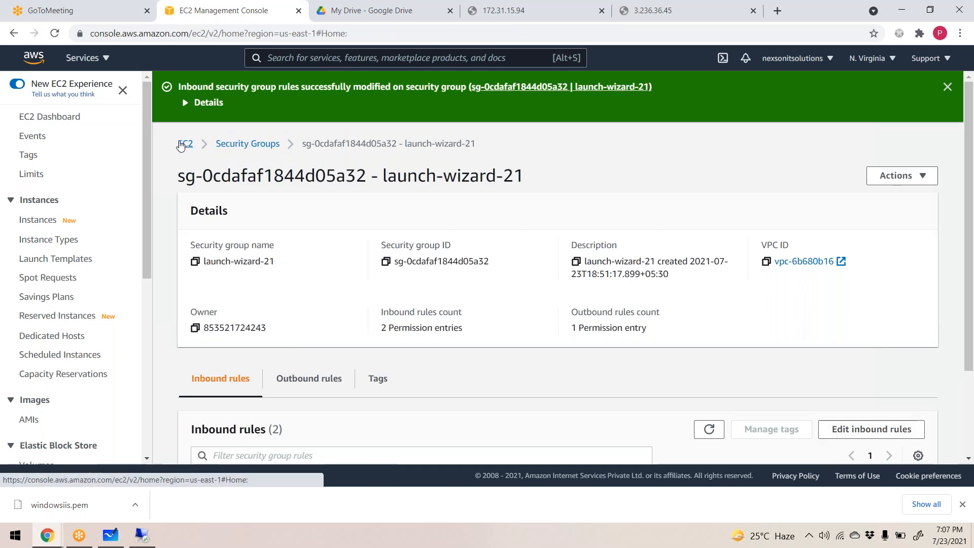
click(233, 170)
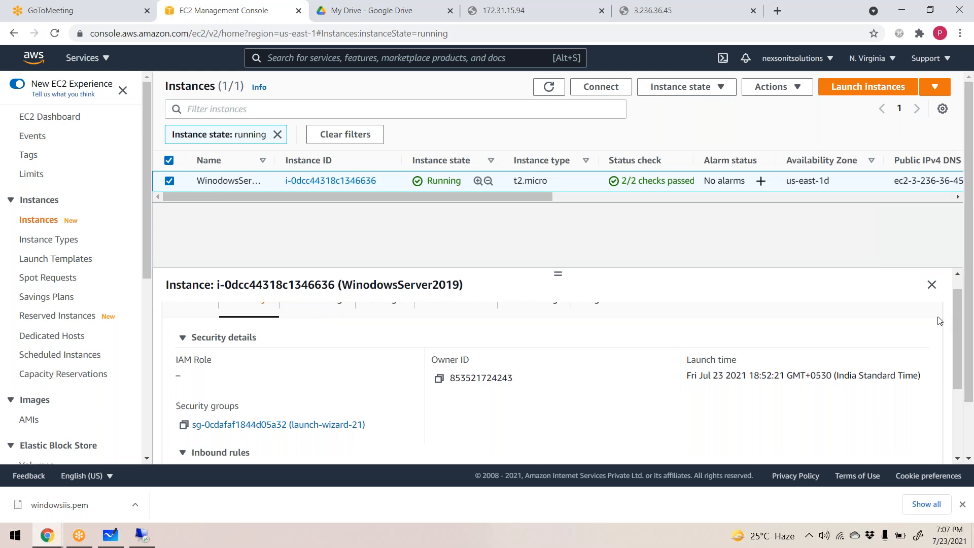
click(932, 285)
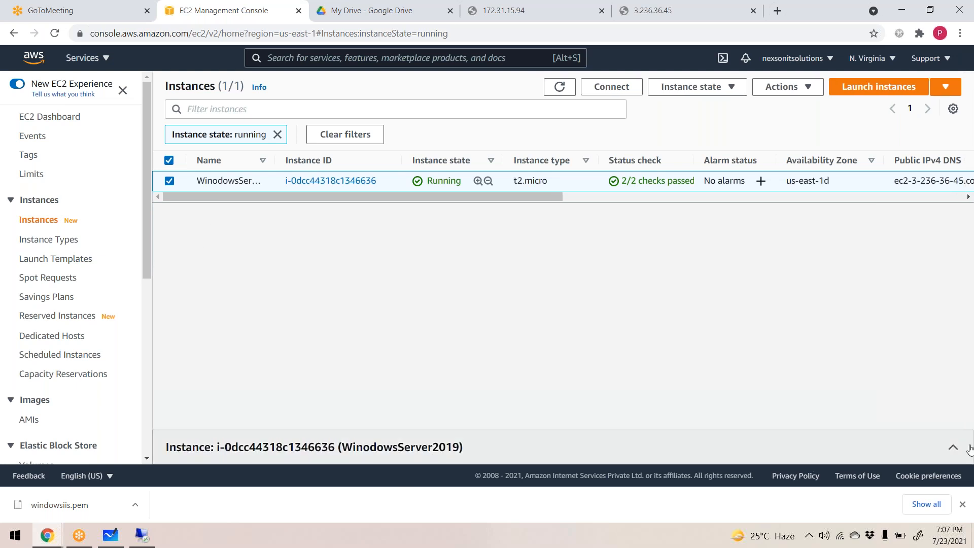
click(950, 446)
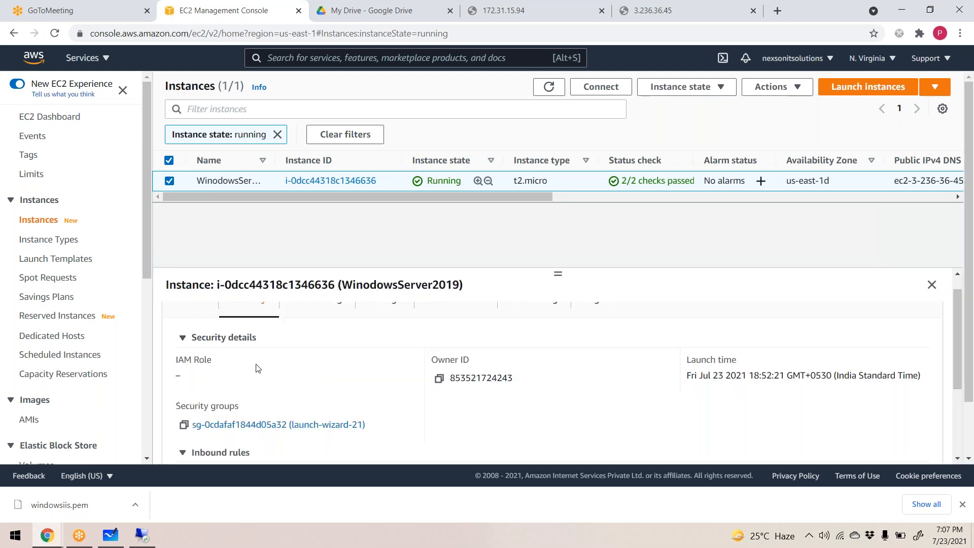
scroll(258, 375, up, 1)
click(198, 325)
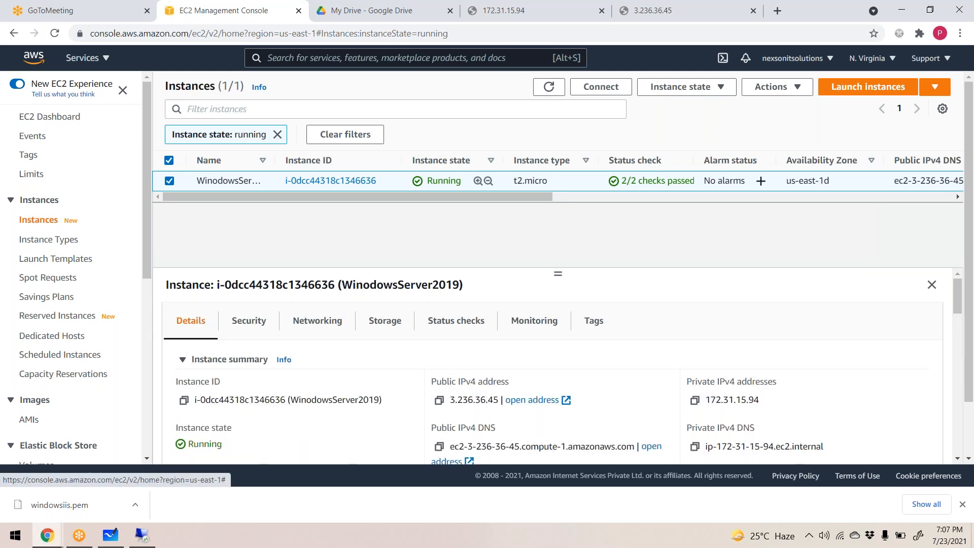
Load the instance's copied public IPv4 address with port 80, 3.236.36.45:80, in a new tab and minimize the browser.
click(438, 400)
key(ctrl+t)
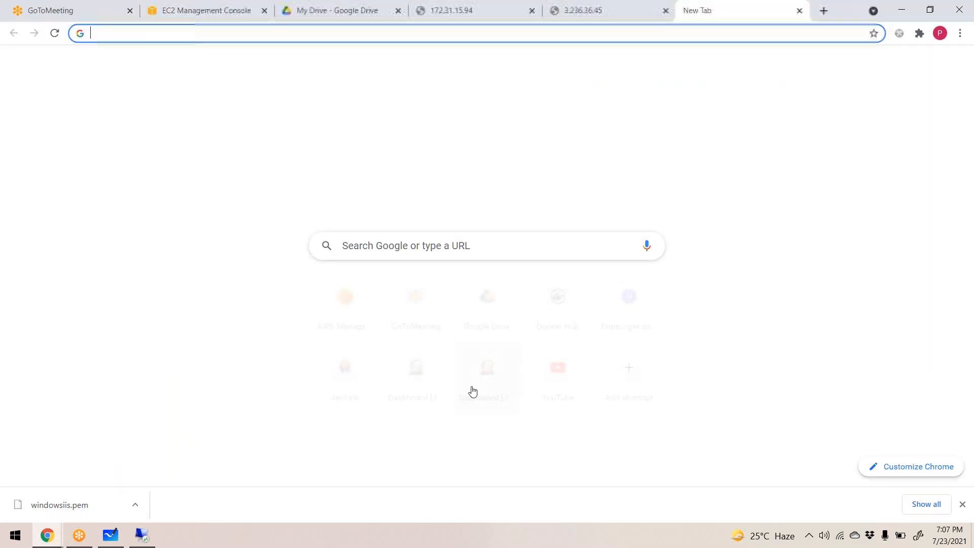
key(ctrl+v)
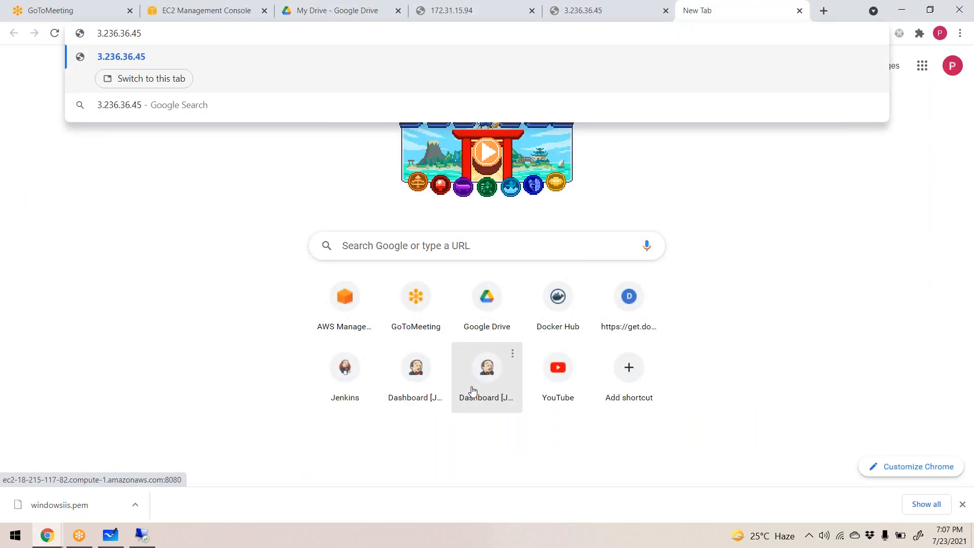
text(:80)
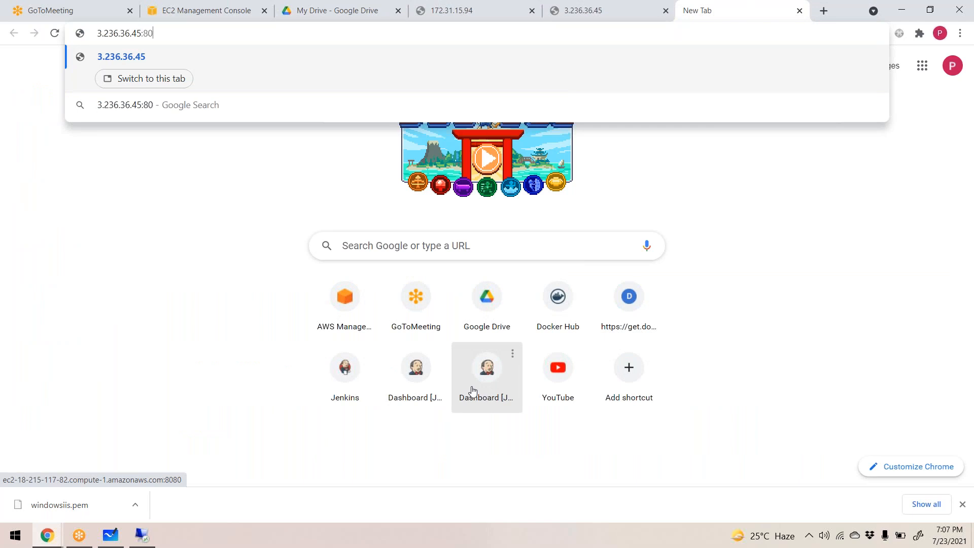
key(Return)
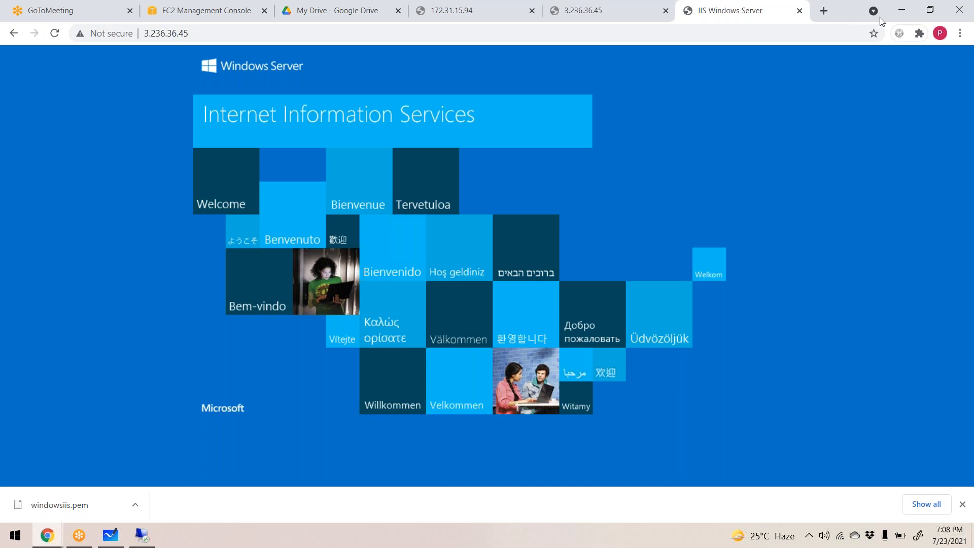
click(912, 18)
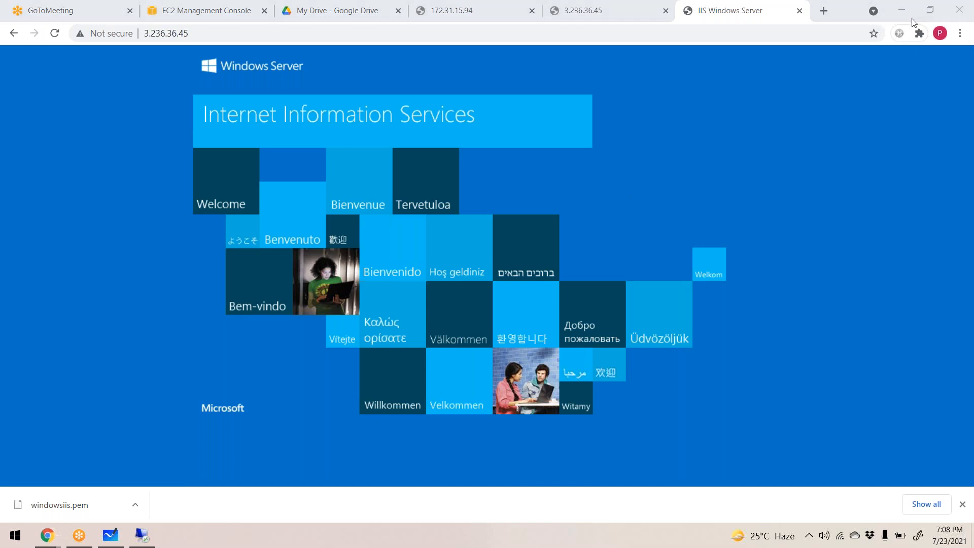